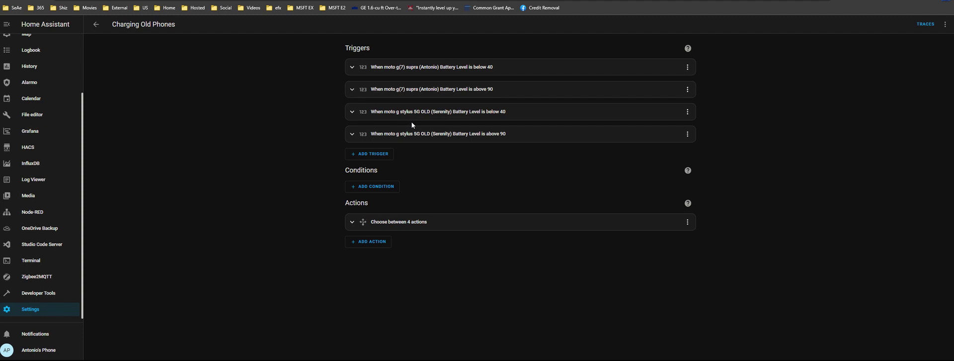
# - List the devices of the LocalTuya integration and view the details of the Moto Charger Cable assigned to an office
pyautogui.scroll(3, 50, 145)
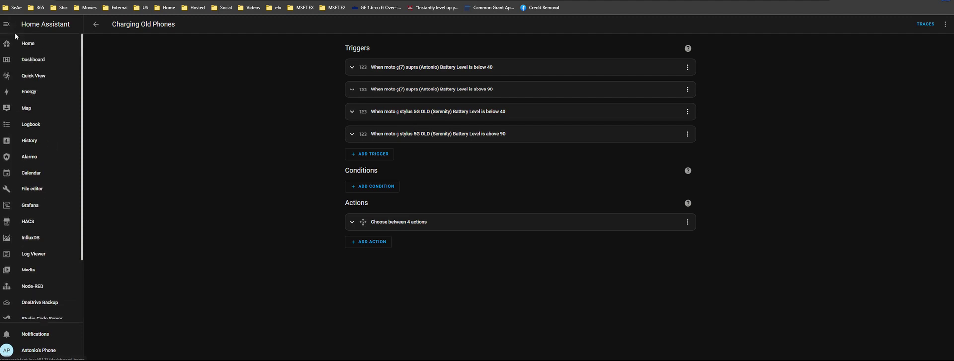
pyautogui.click(27, 46)
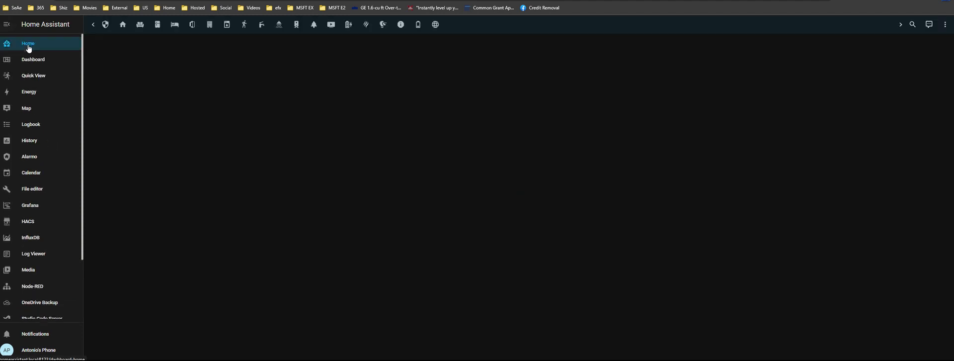
pyautogui.scroll(-3, 44, 259)
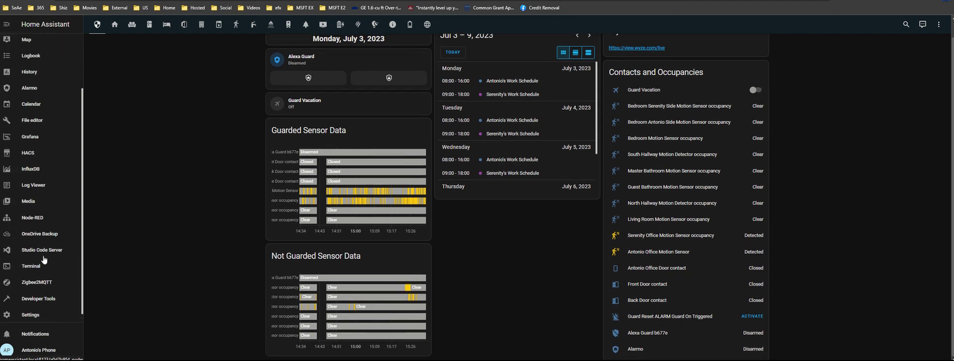
pyautogui.click(40, 315)
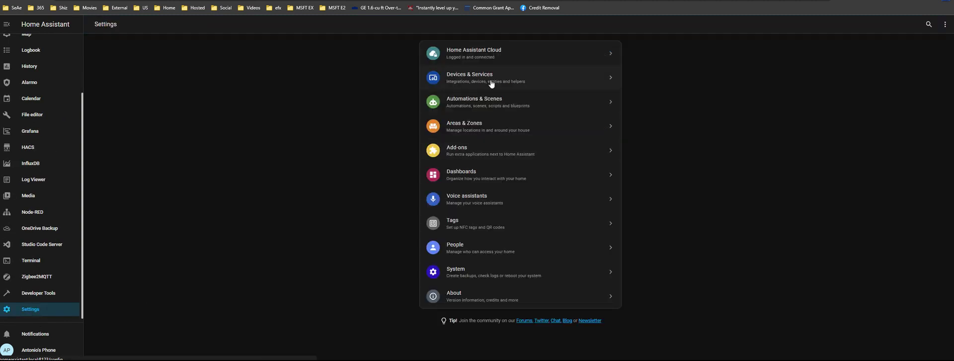
pyautogui.click(482, 79)
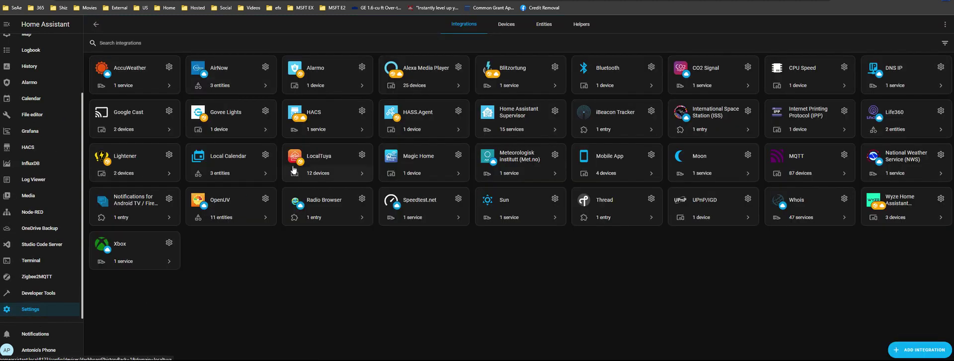
pyautogui.click(315, 172)
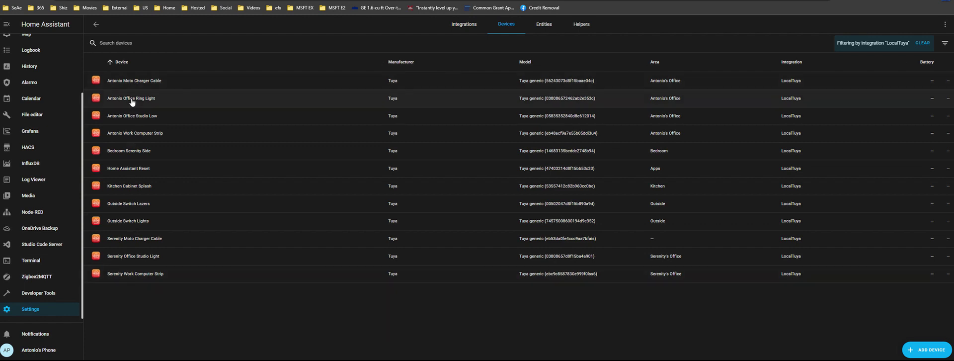
pyautogui.click(132, 81)
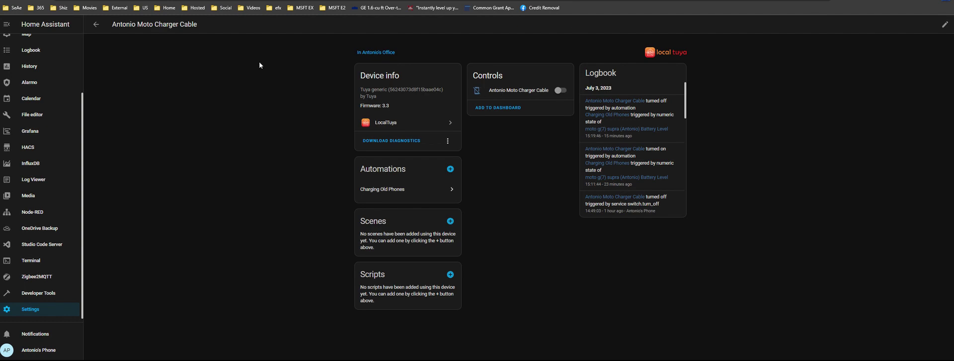
pyautogui.click(97, 26)
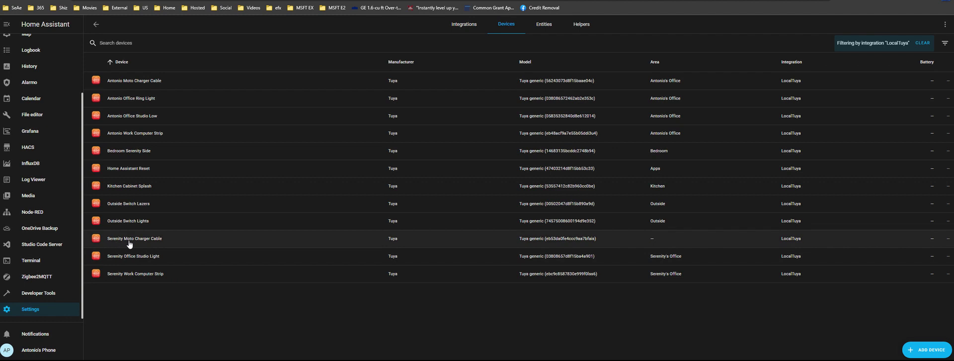
# - Test the Moto Charger Cable that has no area by switching it on and back off from its device page
pyautogui.click(161, 241)
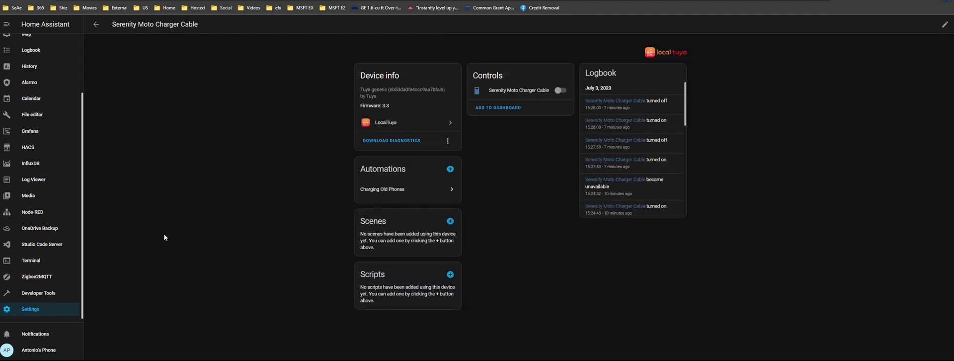
pyautogui.click(502, 93)
pyautogui.click(478, 179)
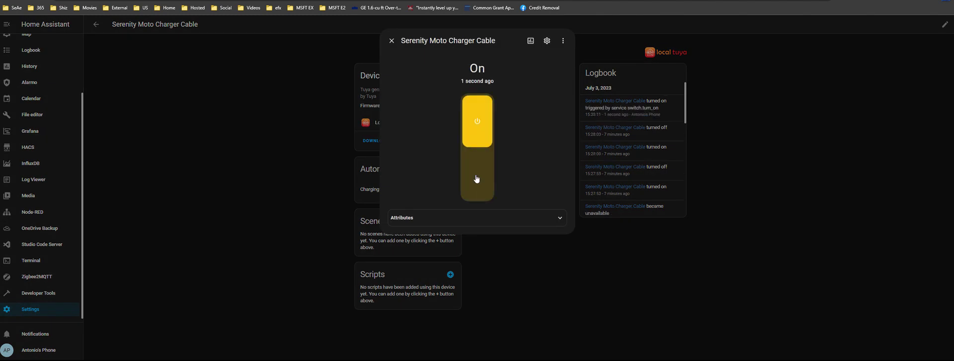
pyautogui.click(390, 41)
pyautogui.click(498, 91)
pyautogui.click(477, 125)
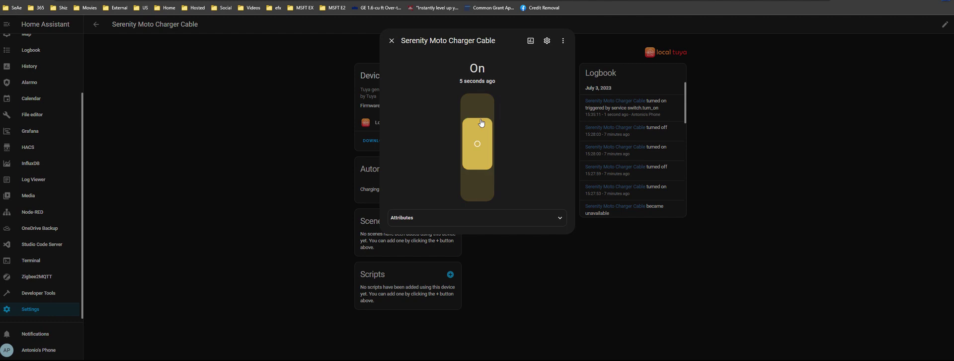
pyautogui.click(392, 42)
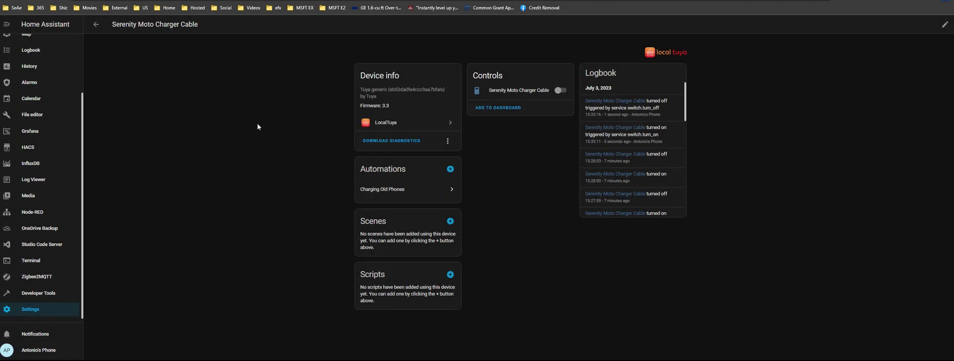
pyautogui.click(97, 25)
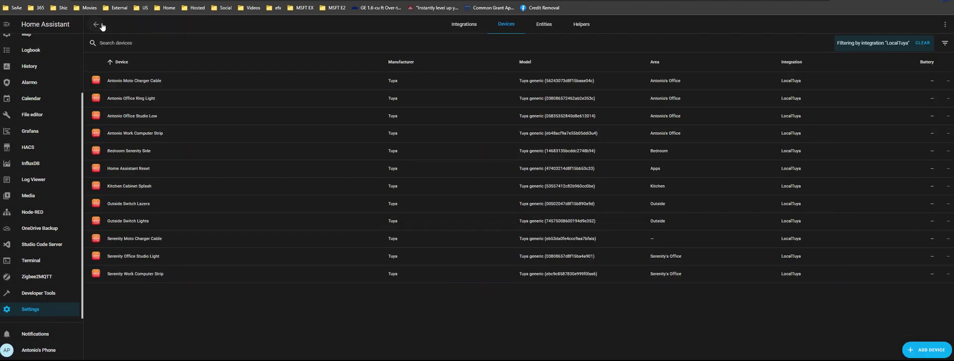
# - Search all devices for "supra" and open the moto g(7) supra phone's device page
pyautogui.scroll(3, 29, 162)
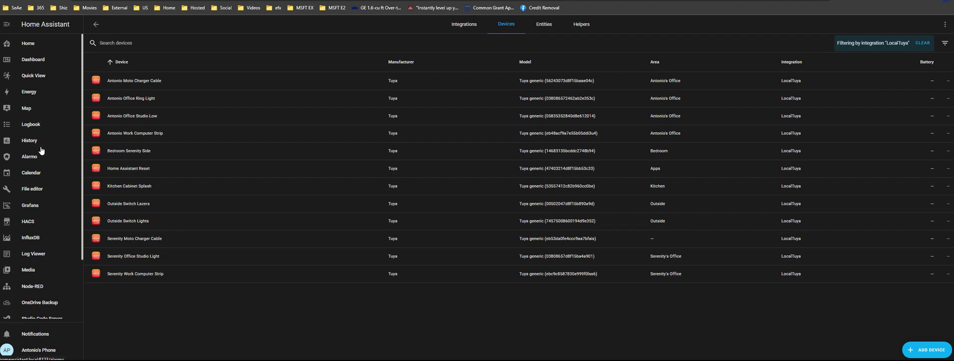
pyautogui.click(96, 24)
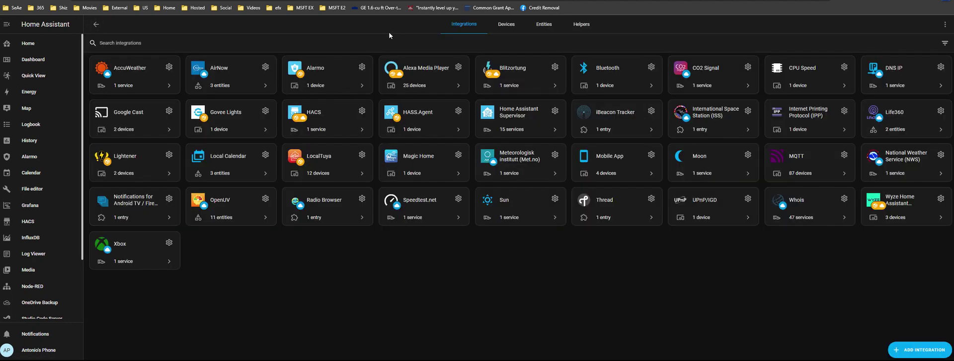
pyautogui.click(505, 26)
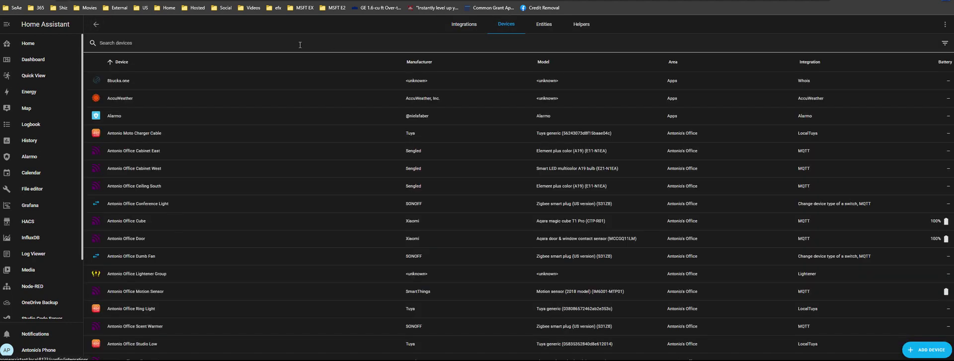
pyautogui.click(331, 45)
pyautogui.write('su')
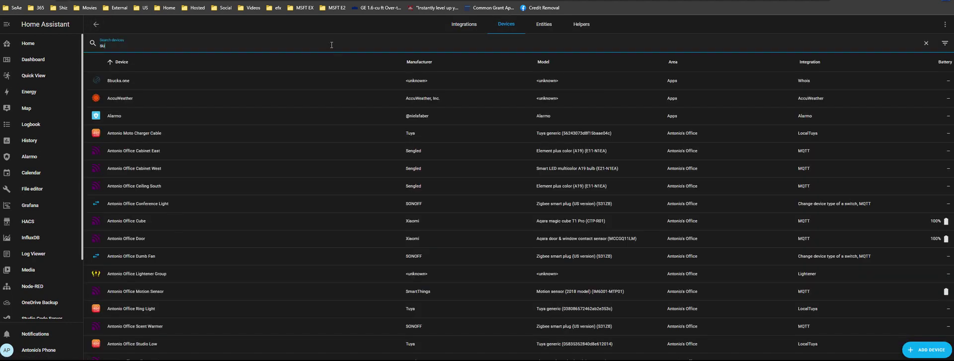
pyautogui.write('pra')
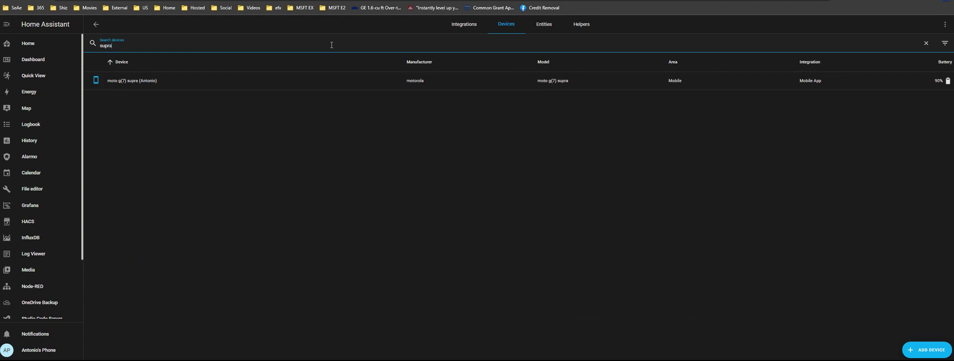
pyautogui.click(123, 82)
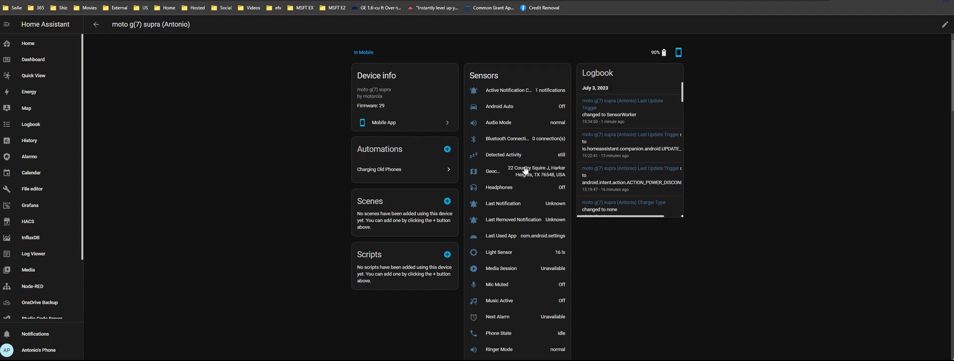
# - Examine the Battery Level sensor and its history among the moto g(7) supra's diagnostic entities
pyautogui.scroll(-5, 525, 170)
pyautogui.scroll(5, 532, 171)
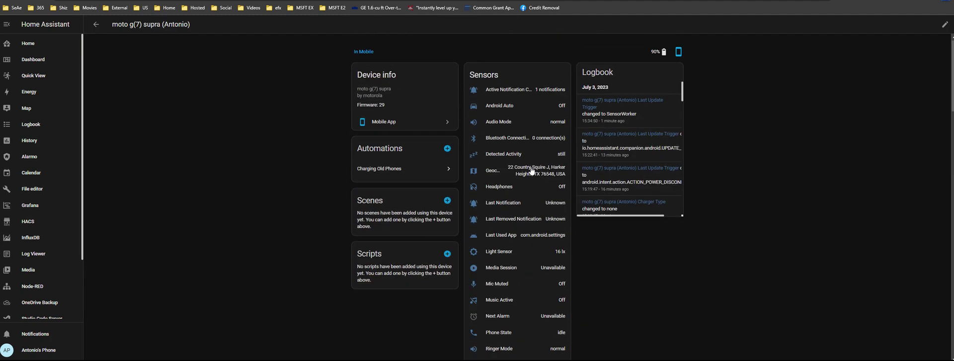
pyautogui.scroll(-8, 541, 169)
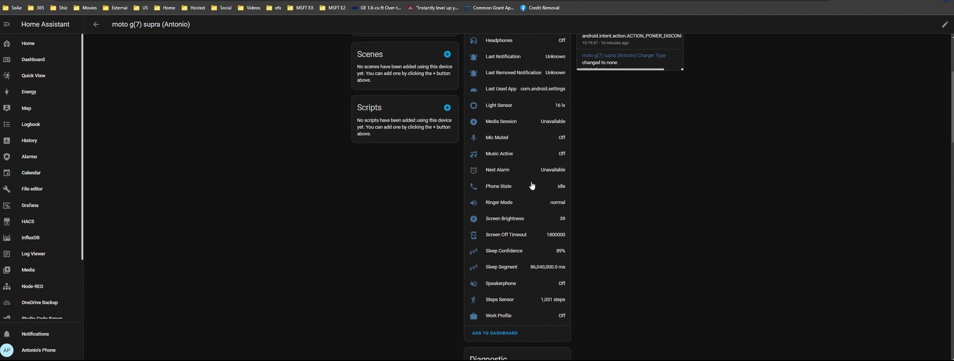
pyautogui.scroll(-1, 532, 188)
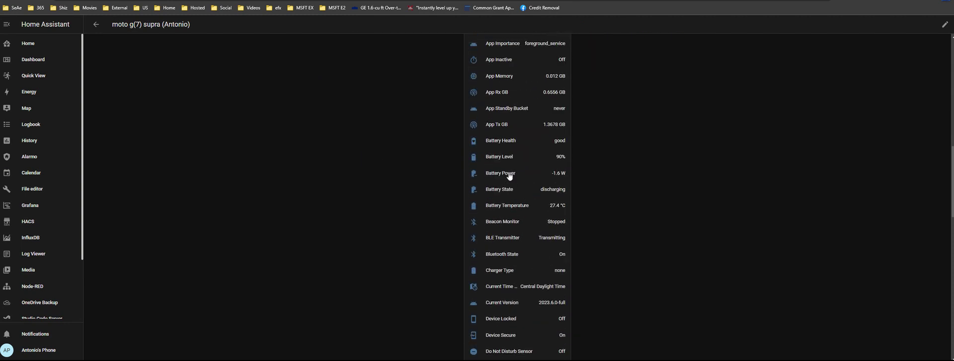
pyautogui.click(509, 158)
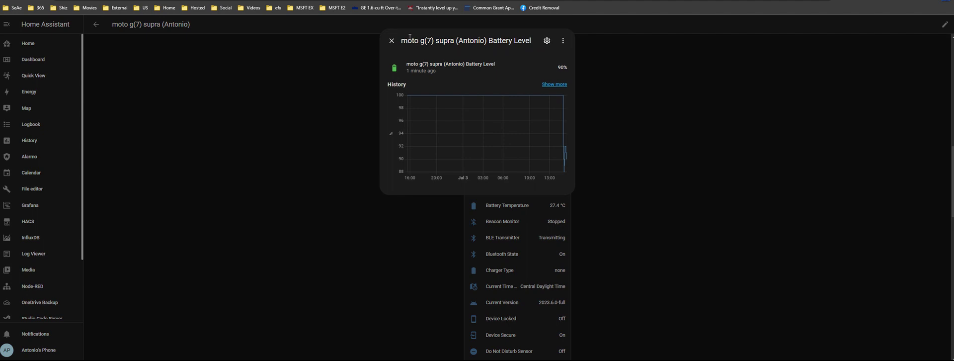
pyautogui.click(392, 40)
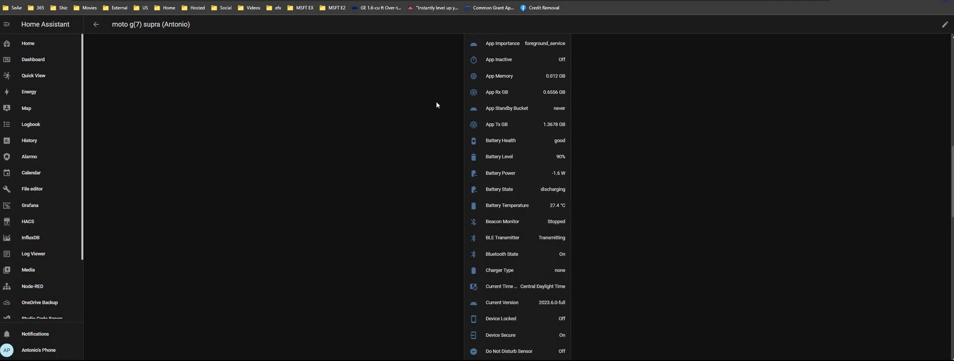
pyautogui.click(558, 157)
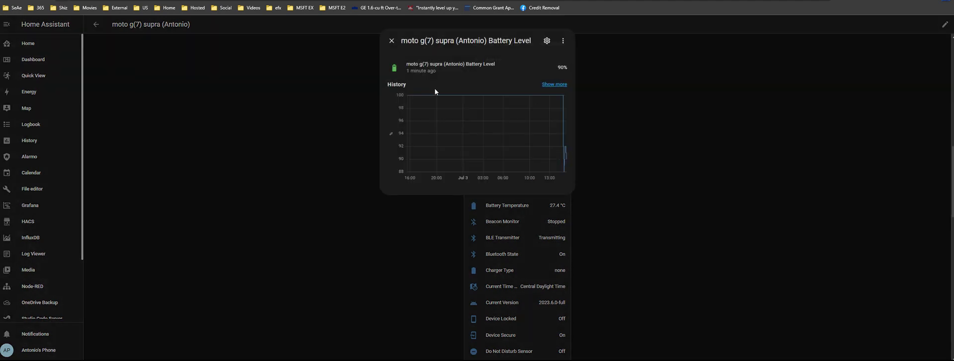
pyautogui.moveTo(411, 99)
pyautogui.click(393, 41)
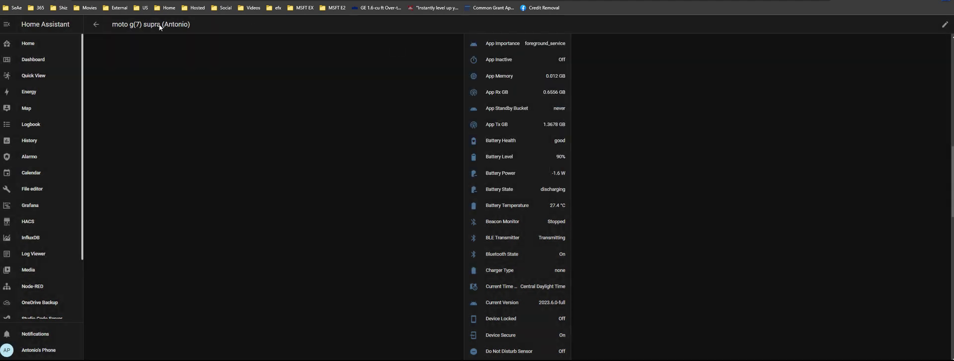
# - Return to the settings overview and open the Charging Old Phones automation from the automations list
pyautogui.click(97, 27)
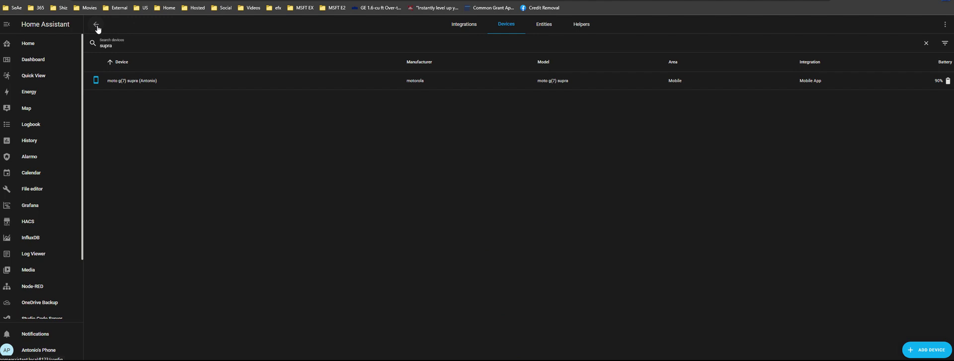
pyautogui.click(97, 26)
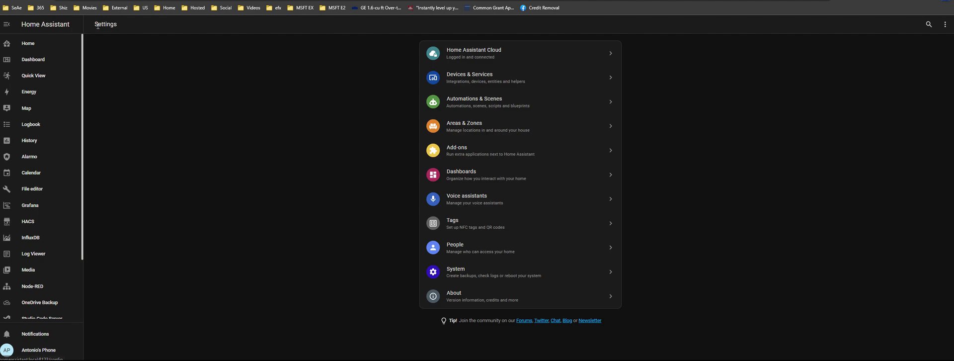
pyautogui.click(468, 103)
pyautogui.scroll(-4, 194, 155)
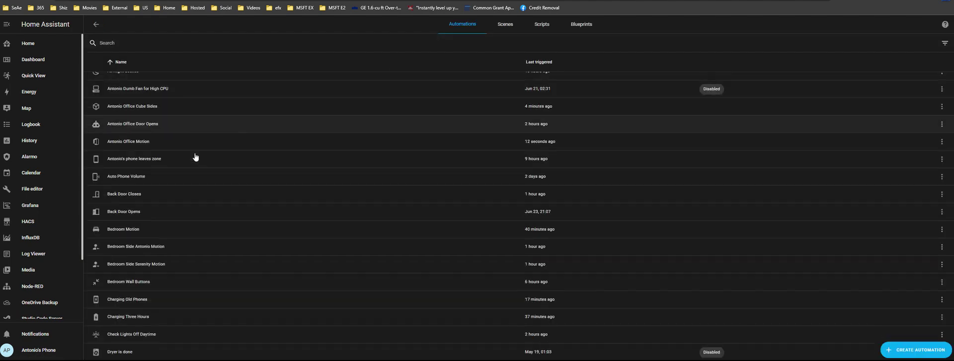
pyautogui.scroll(1, 196, 156)
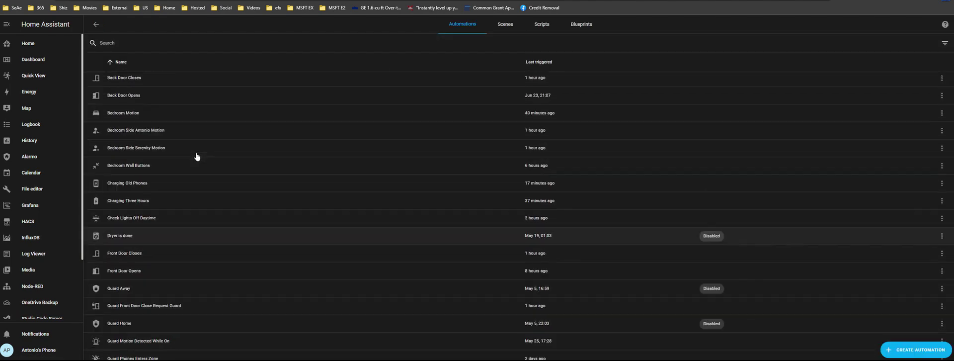
pyautogui.click(145, 196)
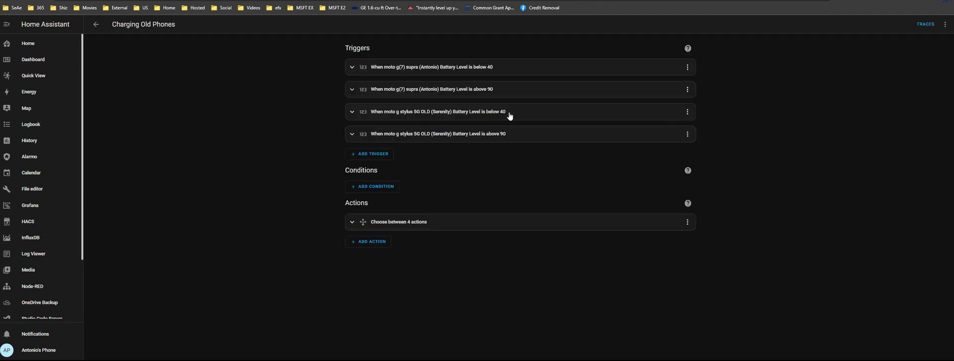
# - Expand the Choose action and all four battery-level triggers to show their settings
pyautogui.click(480, 222)
pyautogui.click(441, 134)
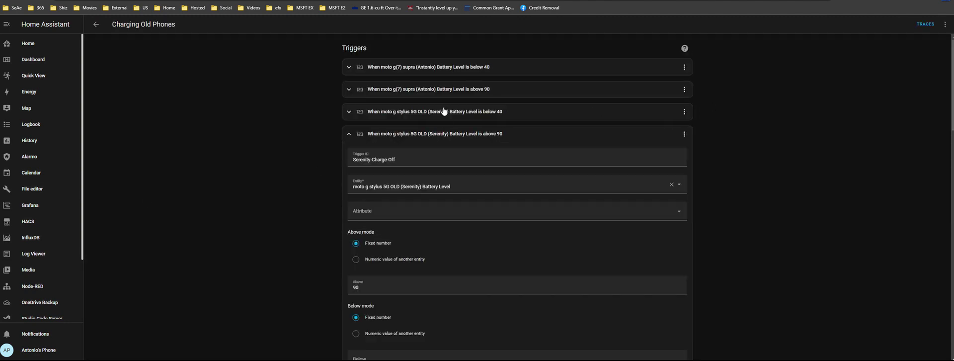
pyautogui.click(442, 112)
pyautogui.click(442, 89)
pyautogui.click(395, 66)
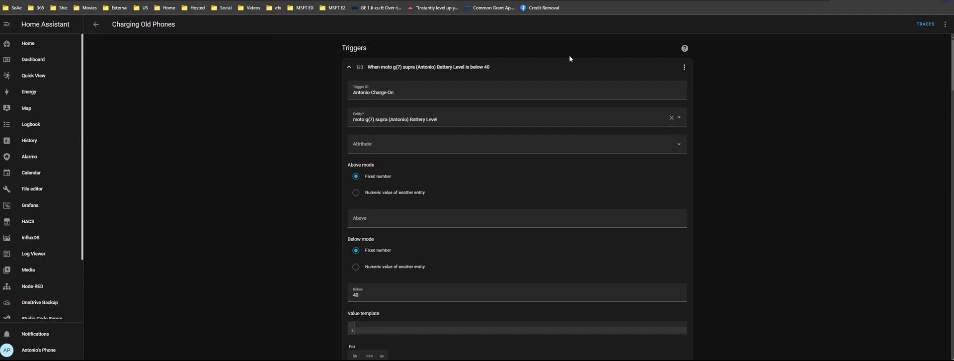
# - Show the moto g(7) supra's below-40 battery trigger as YAML and select the phone name within its entity ID
pyautogui.click(684, 67)
pyautogui.click(718, 204)
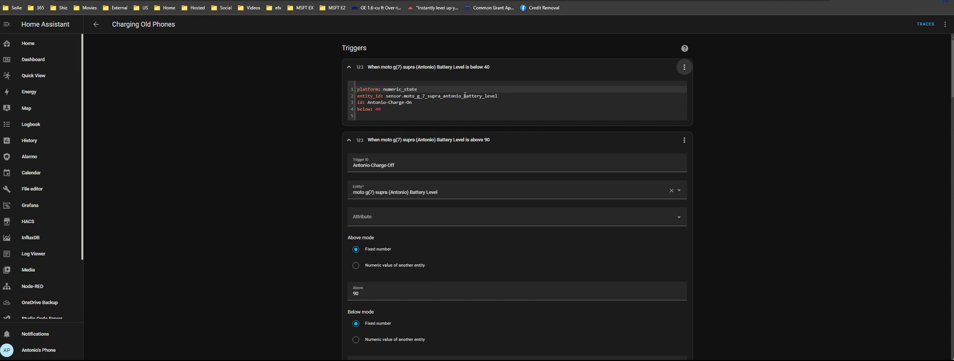
pyautogui.moveTo(464, 95); pyautogui.dragTo(404, 95)
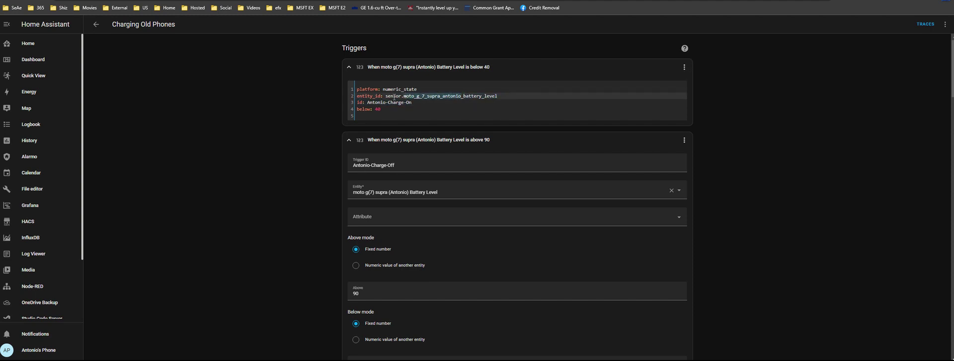
# - Highlight the trigger ID in the moto g(7) supra's below-40 trigger YAML and return that trigger to the visual editor
pyautogui.click(401, 98)
pyautogui.click(397, 105)
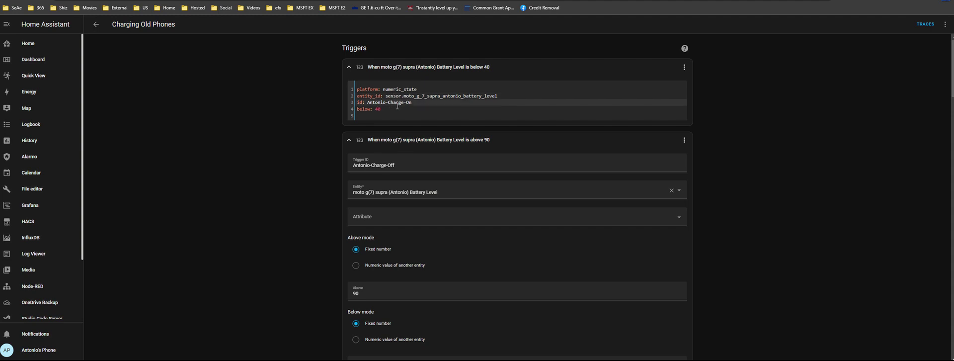
pyautogui.click(395, 109)
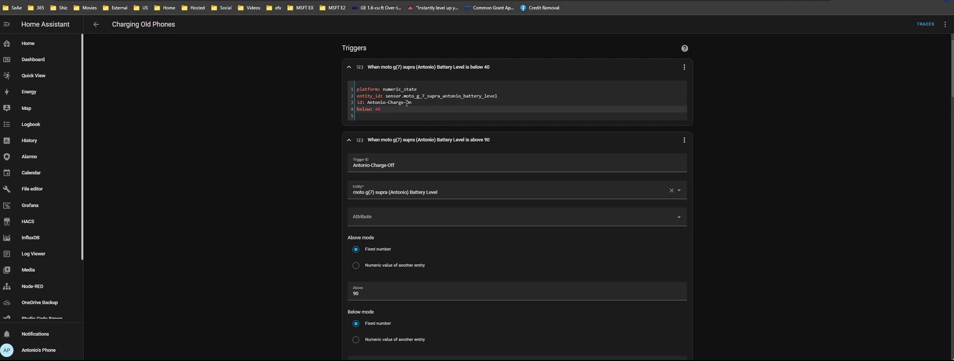
pyautogui.moveTo(367, 102); pyautogui.dragTo(412, 102)
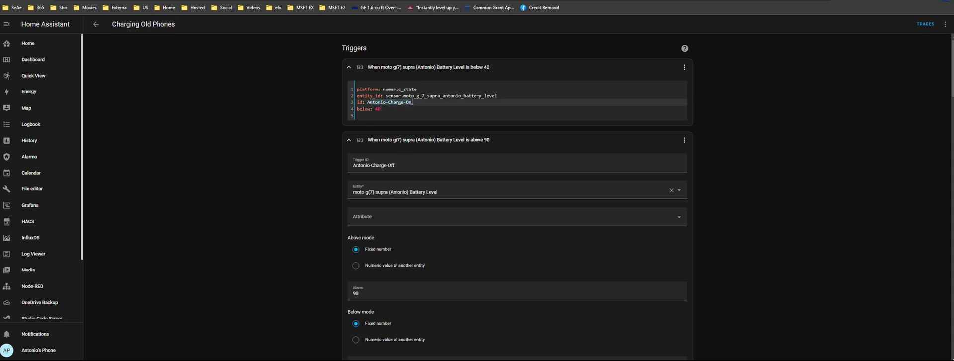
pyautogui.click(684, 66)
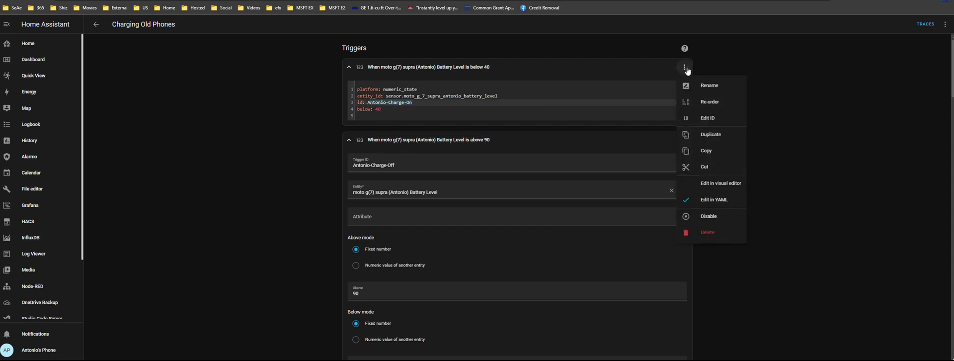
pyautogui.click(722, 187)
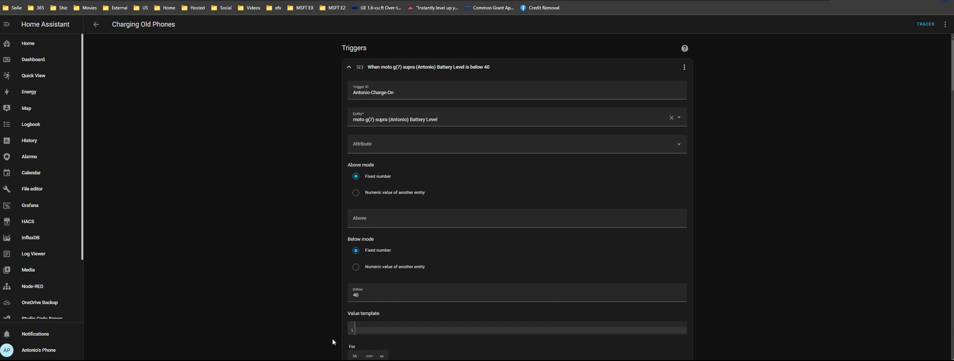
# - Filter the below-40 trigger's entity choices by "batt" and reselect the moto g(7) supra's Battery Level sensor
pyautogui.click(454, 119)
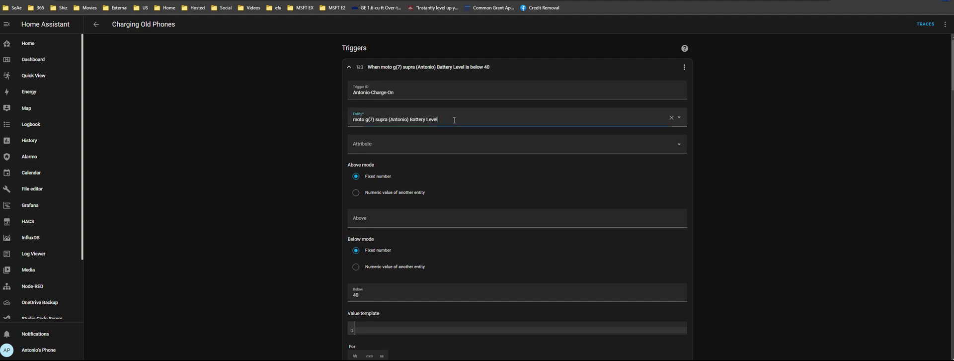
pyautogui.press('BackSpace')
pyautogui.press('BackSpace')
pyautogui.press('BackSpace')
pyautogui.press('BackSpace')
pyautogui.press('BackSpace')
pyautogui.press('BackSpace')
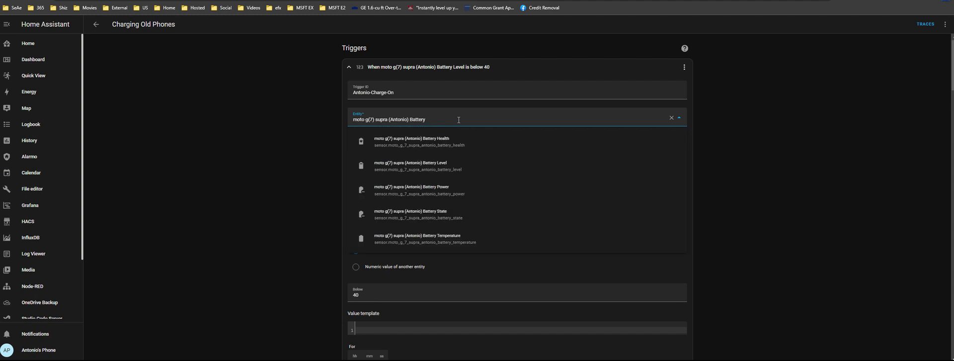
pyautogui.press('BackSpace')
pyautogui.press('BackSpace')
pyautogui.press('BackSpace')
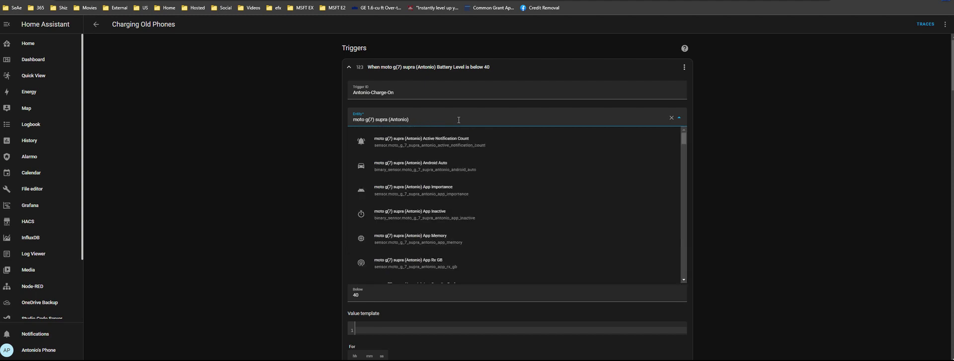
pyautogui.write('batt')
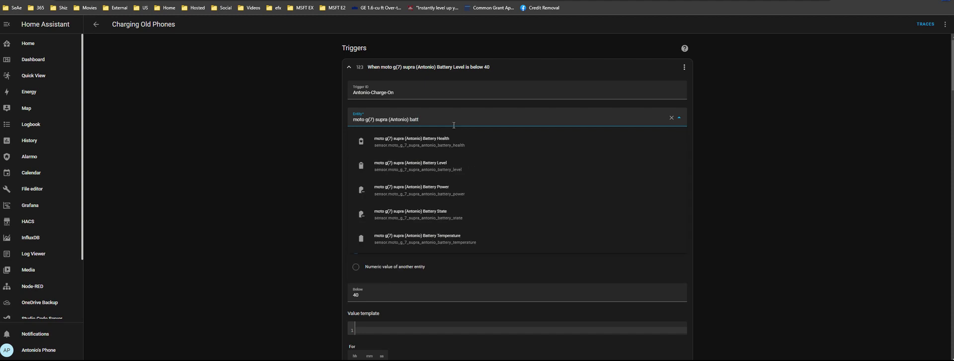
pyautogui.click(443, 166)
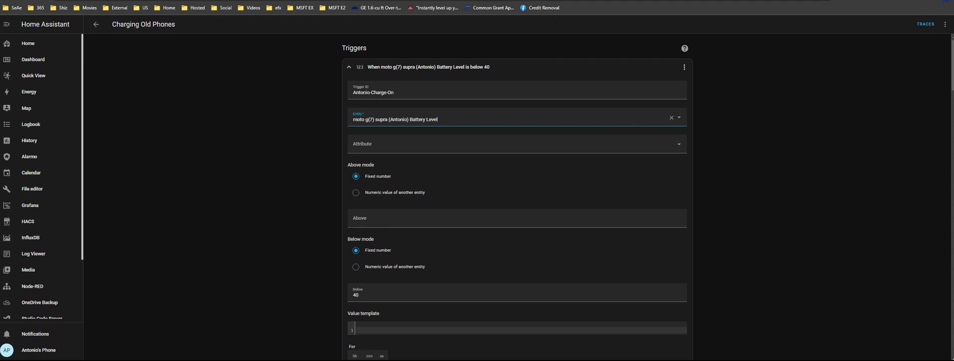
# - Check the below-40 threshold field and collapse all four battery-level triggers
pyautogui.click(371, 296)
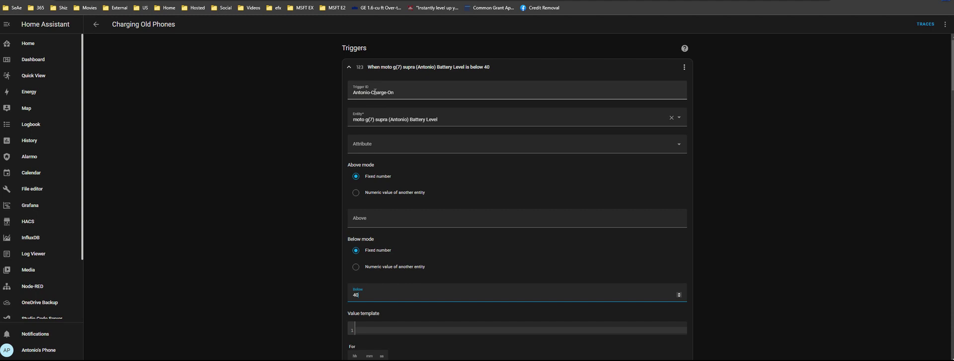
pyautogui.click(349, 66)
pyautogui.click(349, 90)
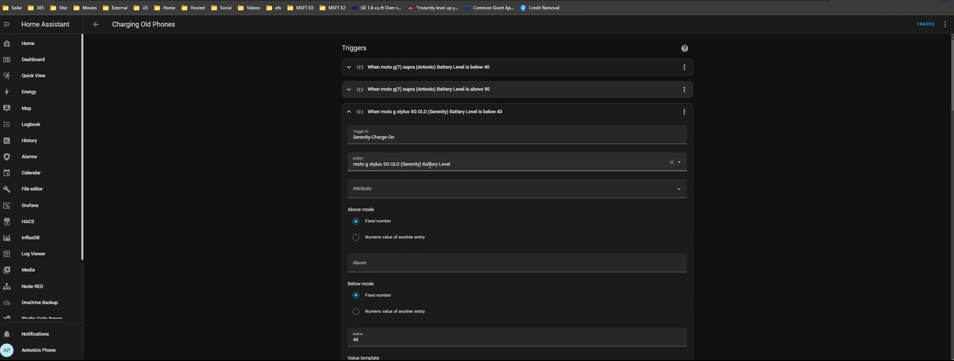
pyautogui.click(349, 111)
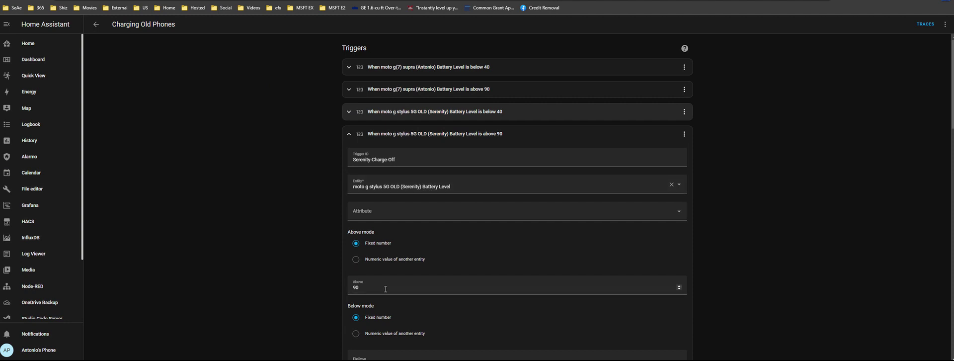
pyautogui.click(349, 135)
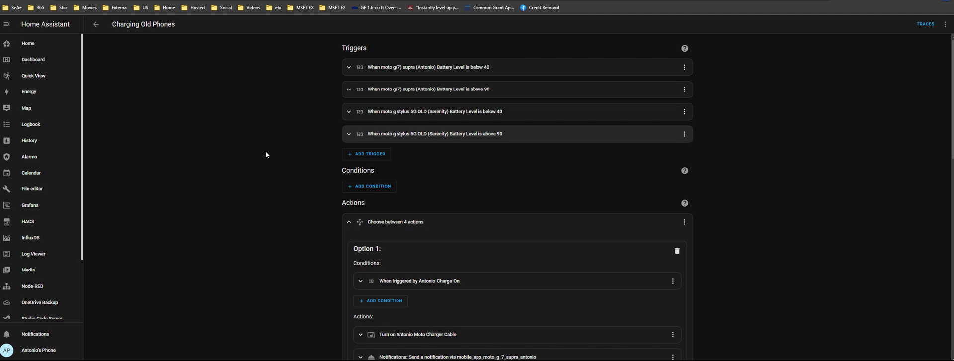
# - Expand the moto g stylus 5G OLD's above-90 trigger, show it as YAML and highlight its code
pyautogui.click(398, 134)
pyautogui.scroll(-2, 306, 169)
pyautogui.scroll(1, 307, 169)
pyautogui.scroll(-2, 307, 172)
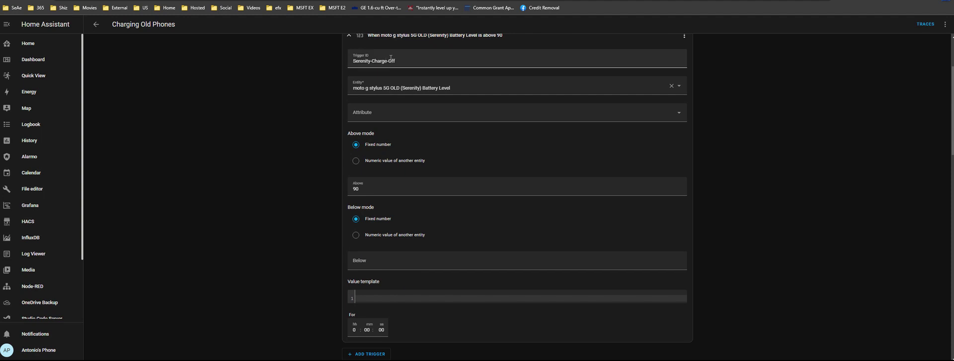
pyautogui.scroll(3, 714, 61)
pyautogui.click(684, 135)
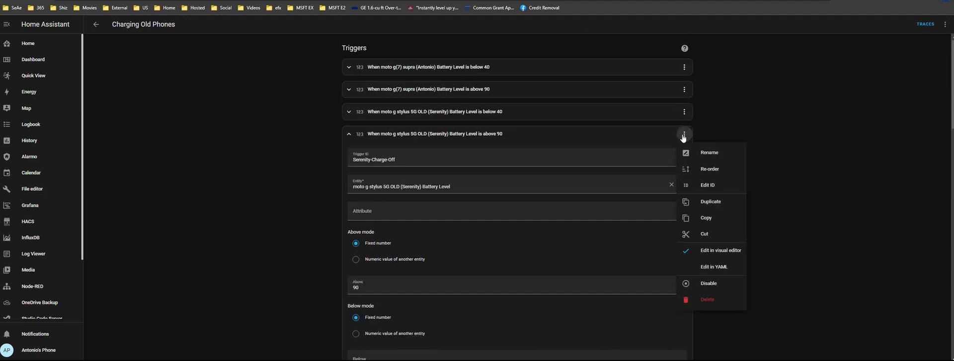
pyautogui.click(718, 267)
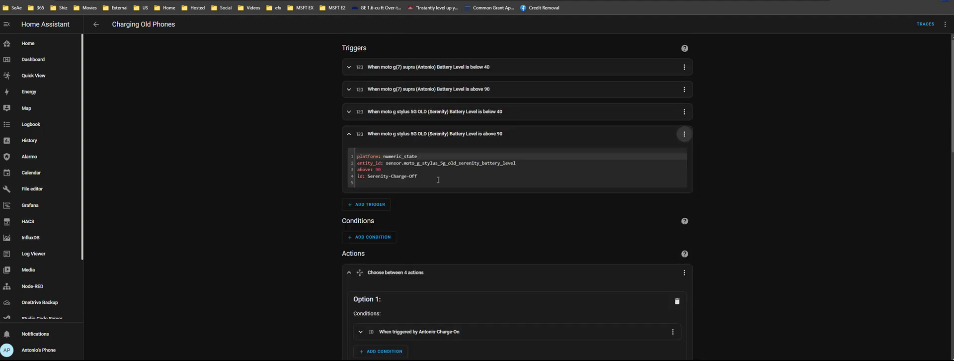
pyautogui.moveTo(437, 180); pyautogui.dragTo(332, 144)
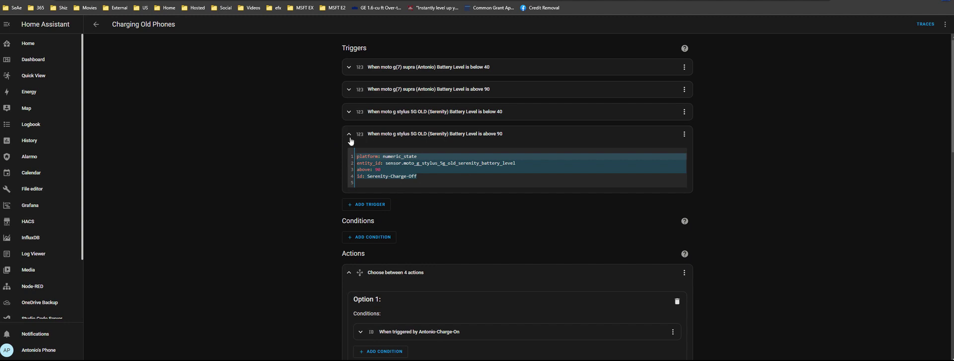
pyautogui.click(685, 134)
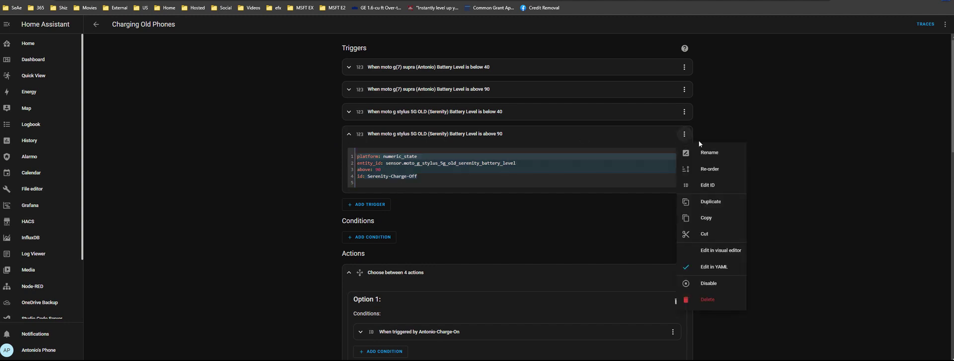
pyautogui.click(525, 173)
pyautogui.click(453, 158)
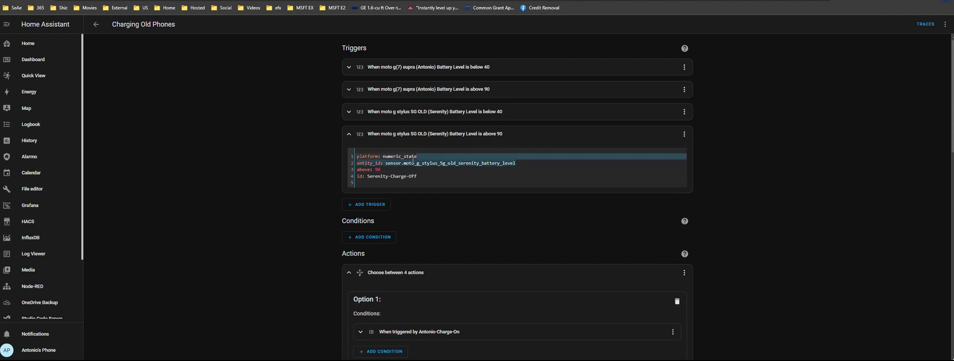
# - Try replacing the entity ID in the moto g stylus 5G OLD's above-90 trigger with sensor.applie_ipon
pyautogui.moveTo(413, 160); pyautogui.dragTo(461, 164)
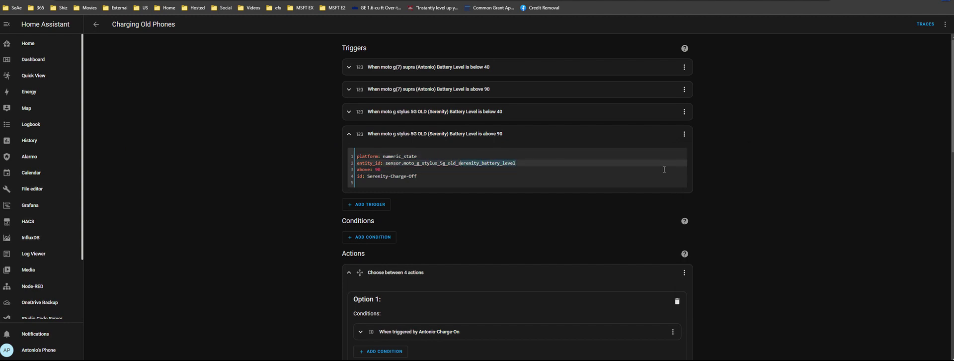
pyautogui.press('BackSpace')
pyautogui.press('BackSpace')
pyautogui.press('BackSpace')
pyautogui.press('BackSpace')
pyautogui.press('BackSpace')
pyautogui.press('BackSpace')
pyautogui.press('BackSpace')
pyautogui.press('BackSpace')
pyautogui.press('BackSpace')
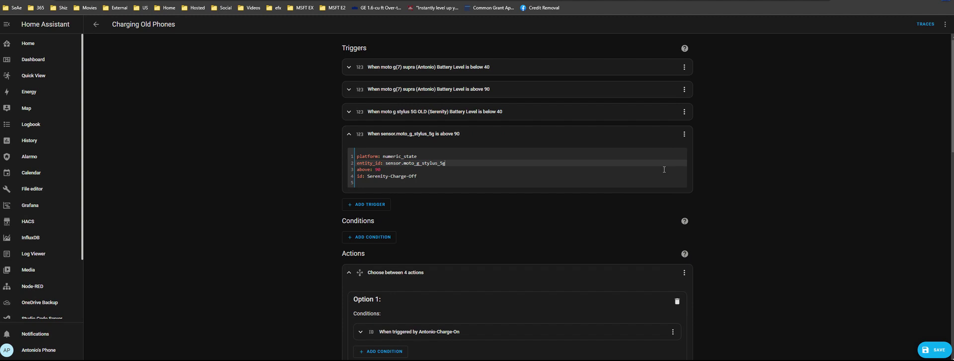
pyautogui.press('BackSpace')
pyautogui.press('BackSpace')
pyautogui.press('BackSpace')
pyautogui.press('BackSpace')
pyautogui.press('BackSpace')
pyautogui.press('BackSpace')
pyautogui.press('BackSpace')
pyautogui.press('BackSpace')
pyautogui.press('BackSpace')
pyautogui.press('BackSpace')
pyautogui.press('BackSpace')
pyautogui.press('BackSpace')
pyautogui.press('BackSpace')
pyautogui.write('appl')
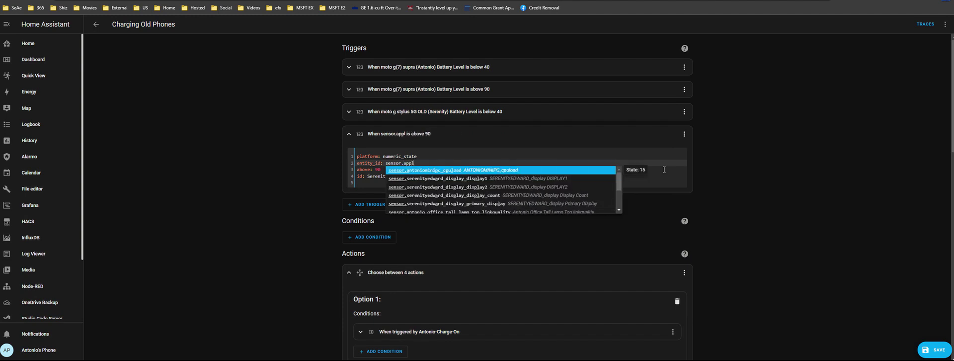
pyautogui.write('ie_ipon')
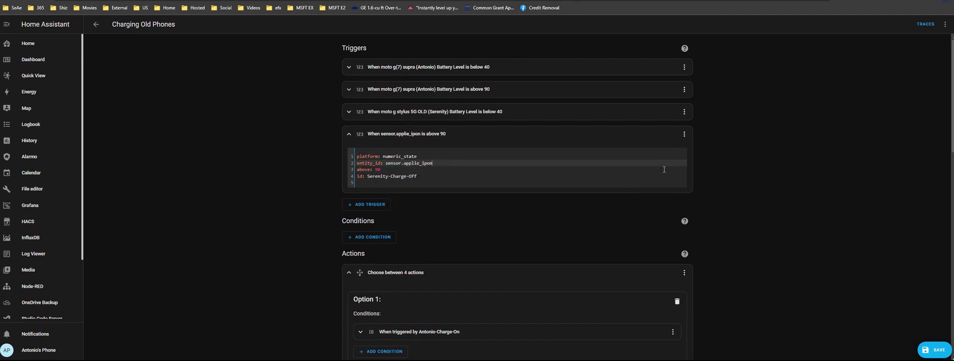
# - Restore the moto g stylus 5G OLD's original battery level entity ID in the above-90 trigger's YAML
pyautogui.press('BackSpace')
pyautogui.press('BackSpace')
pyautogui.press('BackSpace')
pyautogui.press('BackSpace')
pyautogui.press('BackSpace')
pyautogui.press('BackSpace')
pyautogui.press('BackSpace')
pyautogui.press('BackSpace')
pyautogui.press('BackSpace')
pyautogui.press('BackSpace')
pyautogui.write('applie_')
pyautogui.write('moto_g_stylus_5g_old_serenity_battery_level')
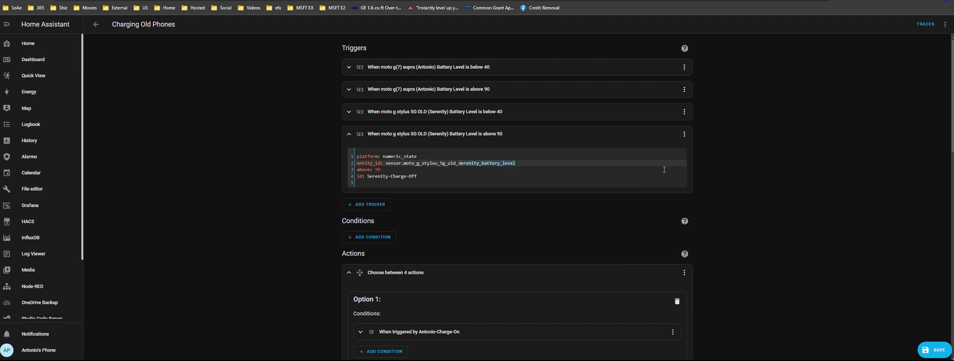
# - Collapse the moto g stylus 5G OLD's above-90 trigger and briefly review the moto g(7) supra's below-40 trigger settings
pyautogui.scroll(-5, 732, 147)
pyautogui.scroll(4, 734, 111)
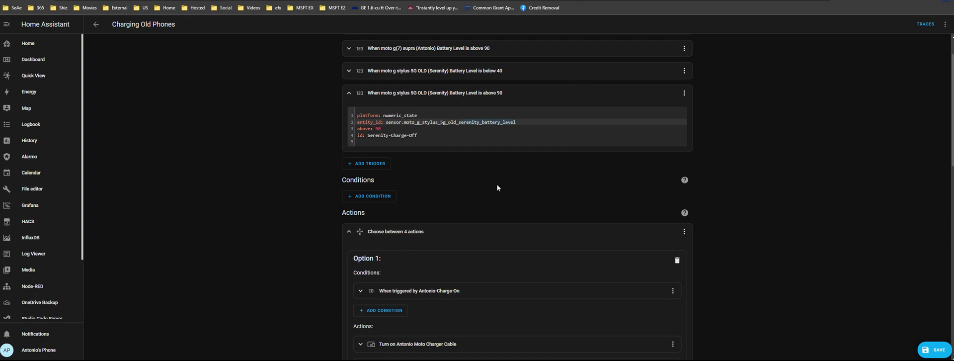
pyautogui.scroll(-2, 501, 186)
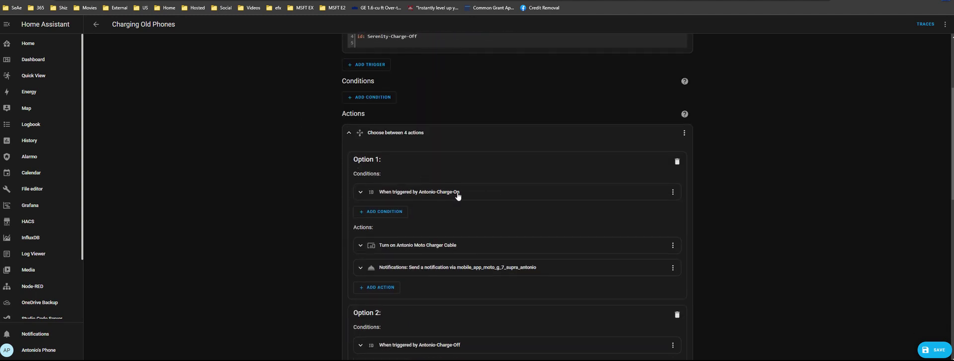
pyautogui.scroll(3, 457, 195)
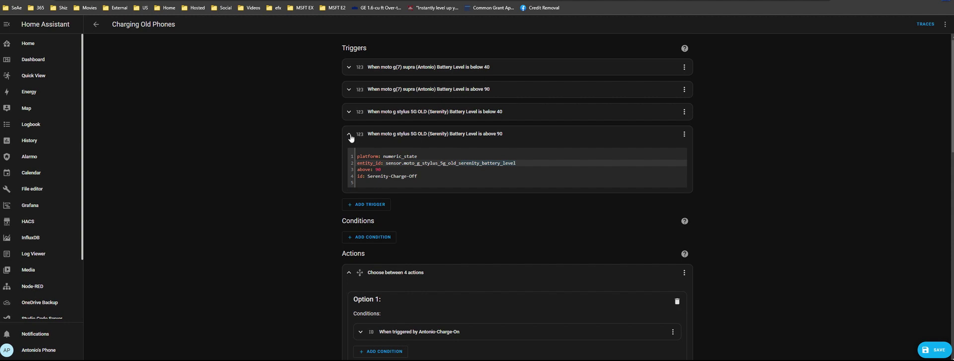
pyautogui.click(349, 134)
pyautogui.click(446, 66)
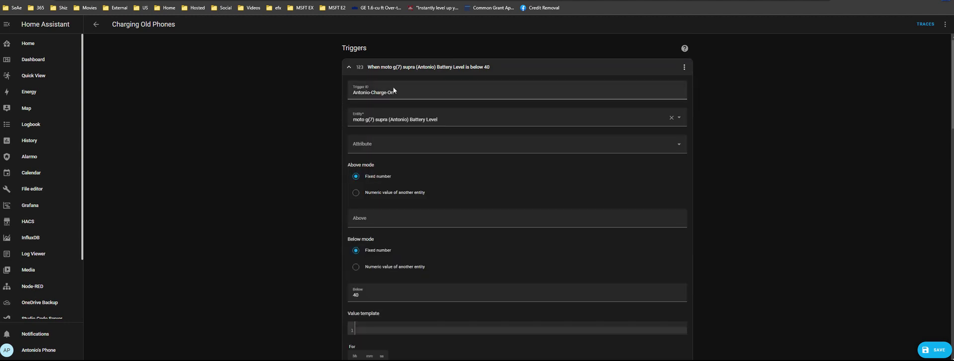
pyautogui.click(398, 68)
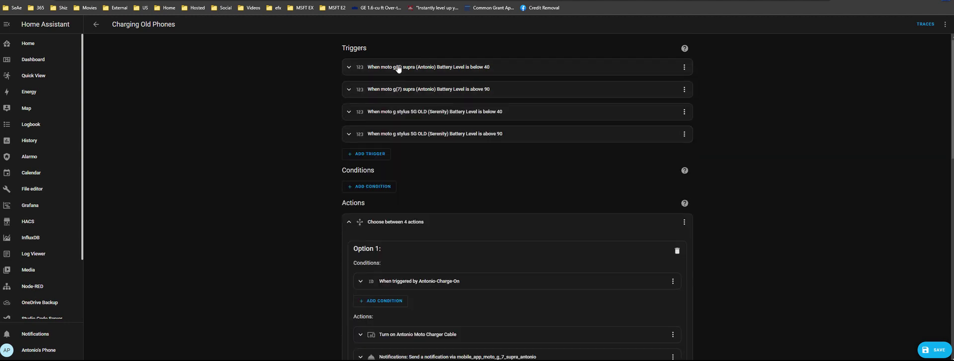
# - Expand Option 1's trigger condition and its moto g(7) supra notification action, and focus the notification's message
pyautogui.click(408, 285)
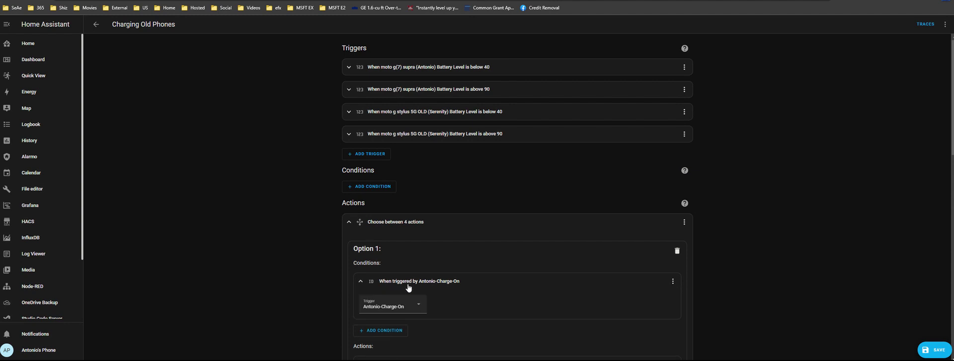
pyautogui.scroll(-3, 486, 260)
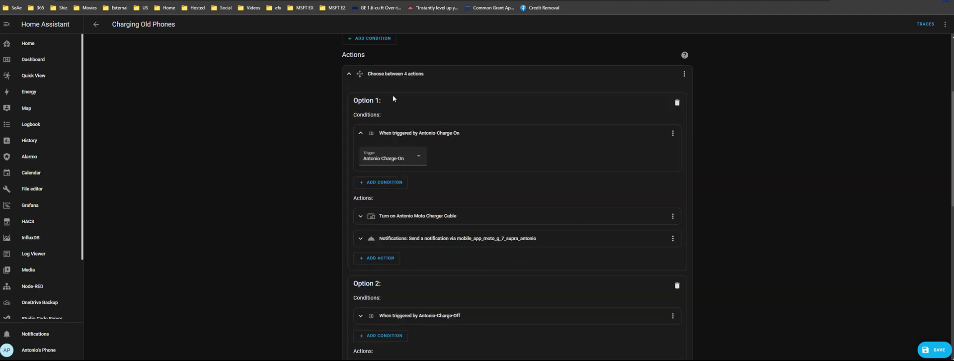
pyautogui.scroll(-2, 497, 164)
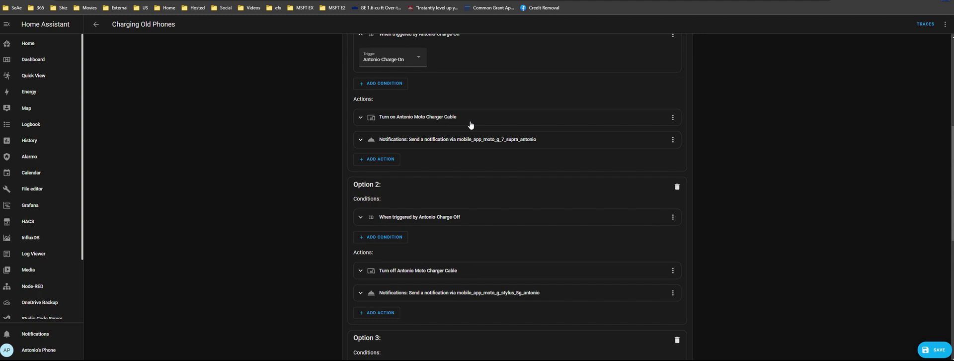
pyautogui.click(467, 138)
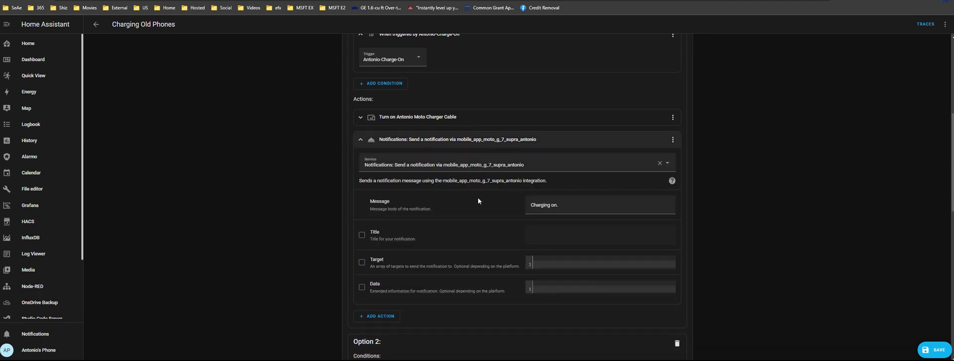
pyautogui.click(584, 203)
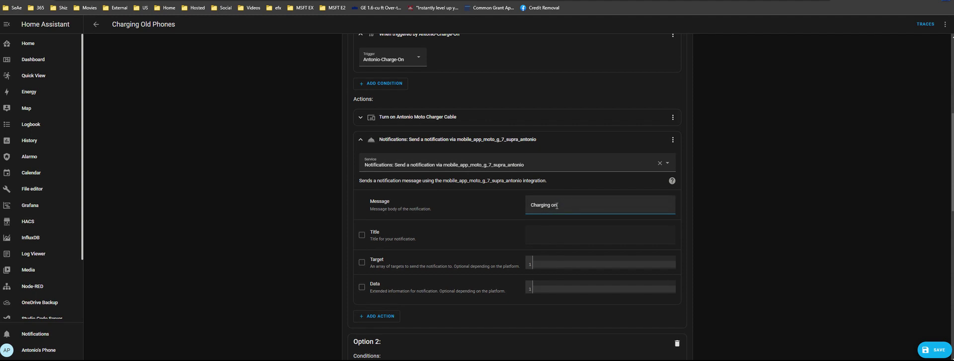
# - Collapse Option 1's moto g(7) supra notification action and briefly review Option 2's moto g stylus 5G notification action
pyautogui.click(672, 140)
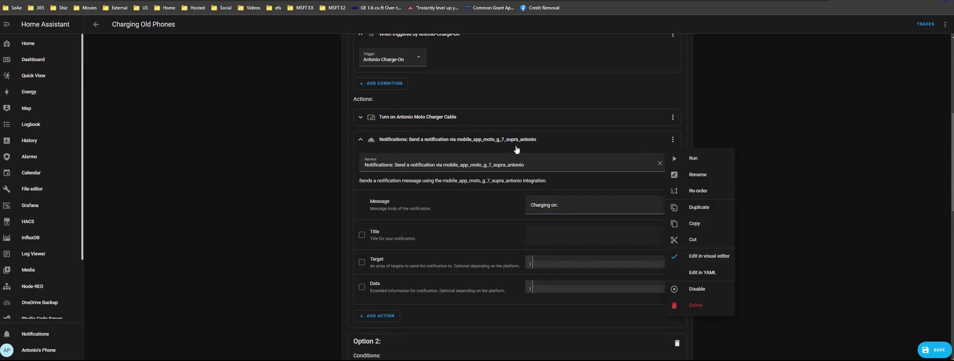
pyautogui.click(361, 141)
pyautogui.click(361, 141)
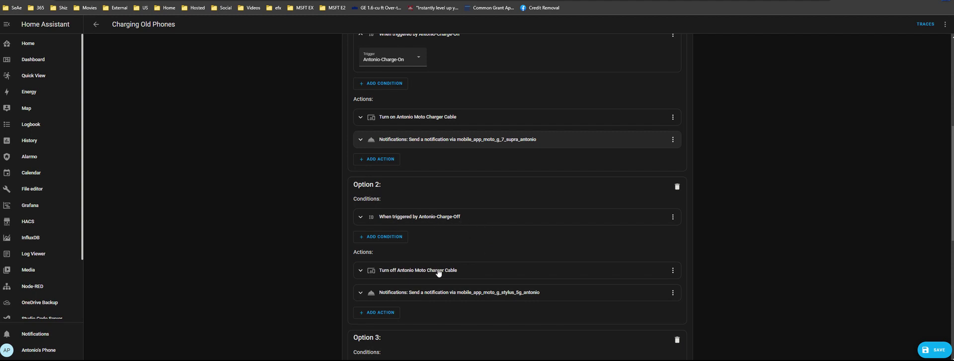
pyautogui.click(480, 295)
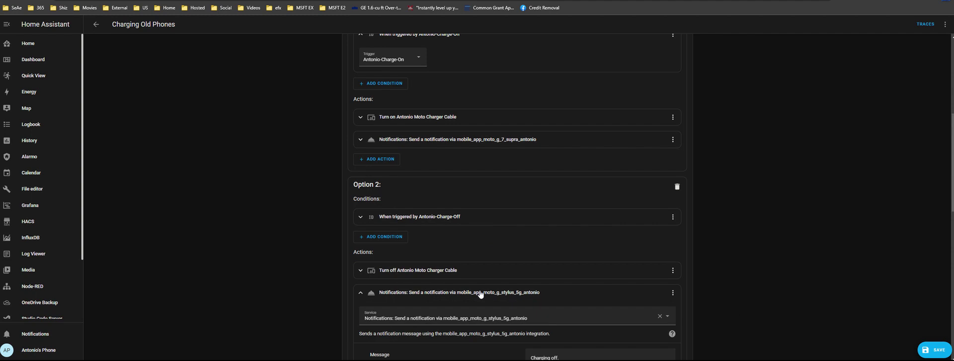
pyautogui.click(480, 293)
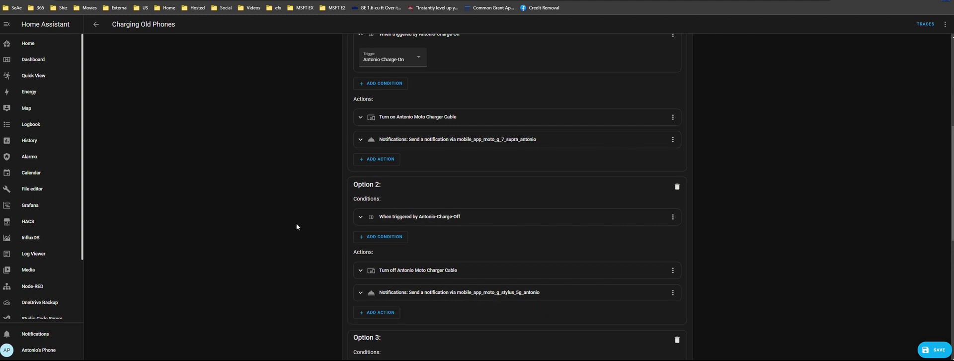
# - Review Option 3's trigger condition and charger turn-on action, and Option 4's charger turn-off action
pyautogui.scroll(-4, 298, 228)
pyautogui.scroll(-2, 334, 246)
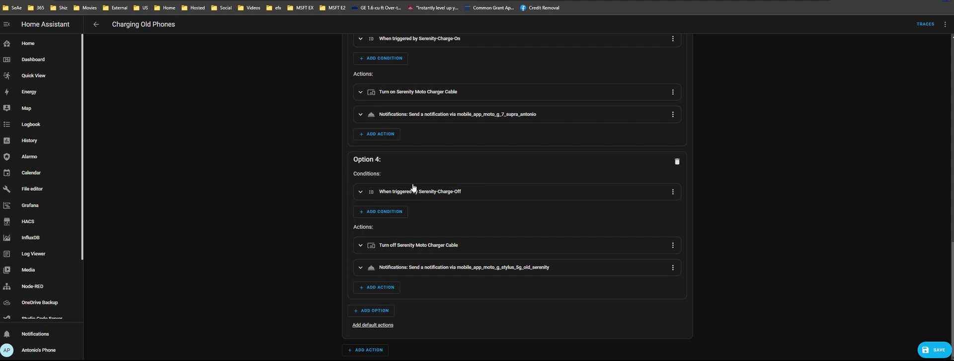
pyautogui.scroll(3, 407, 119)
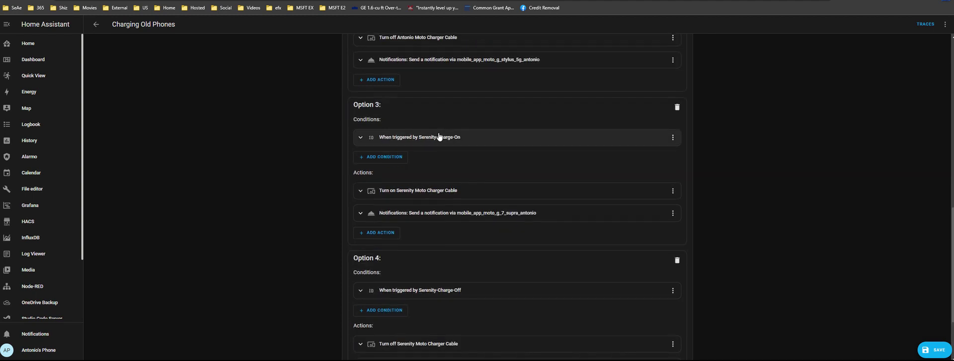
pyautogui.click(442, 137)
pyautogui.click(436, 220)
pyautogui.scroll(-3, 386, 111)
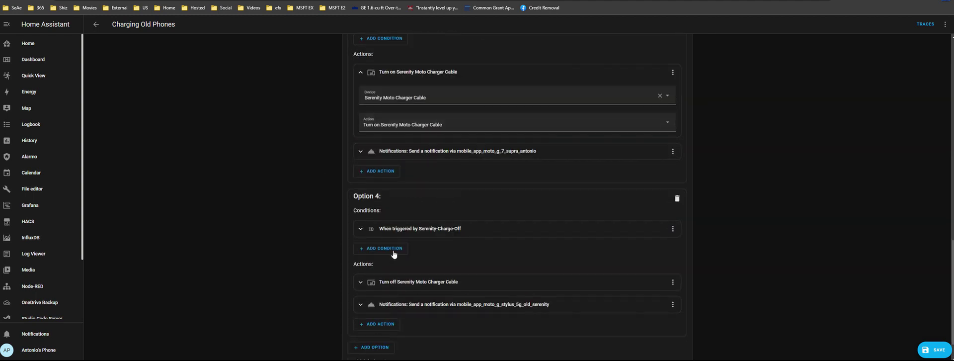
pyautogui.click(398, 282)
pyautogui.scroll(-2, 422, 244)
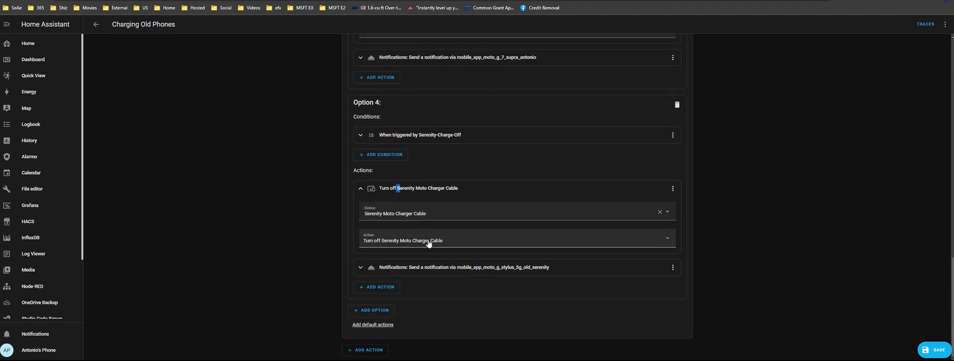
# - Leave the Charging Old Phones editor and discard the unsaved changes
pyautogui.scroll(10, 292, 160)
pyautogui.scroll(4, 293, 160)
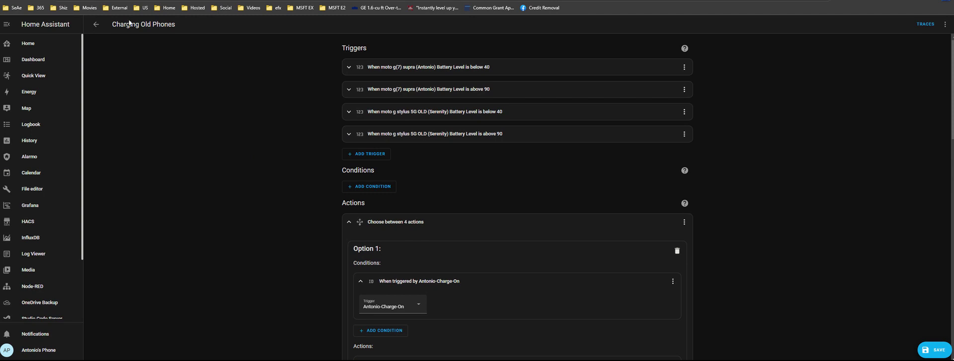
pyautogui.click(96, 26)
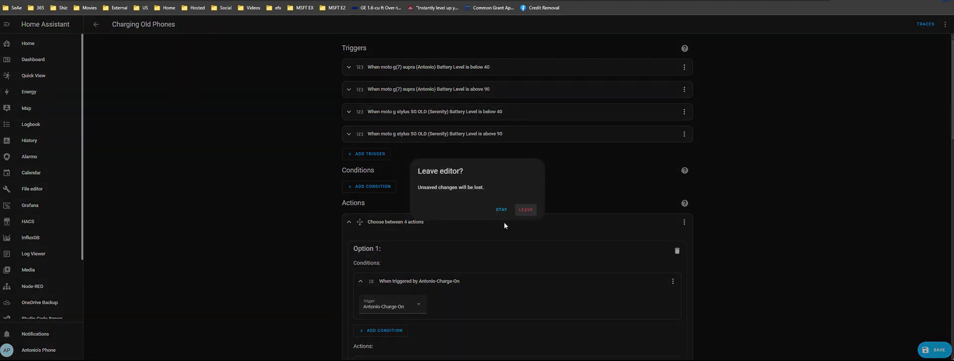
pyautogui.click(526, 209)
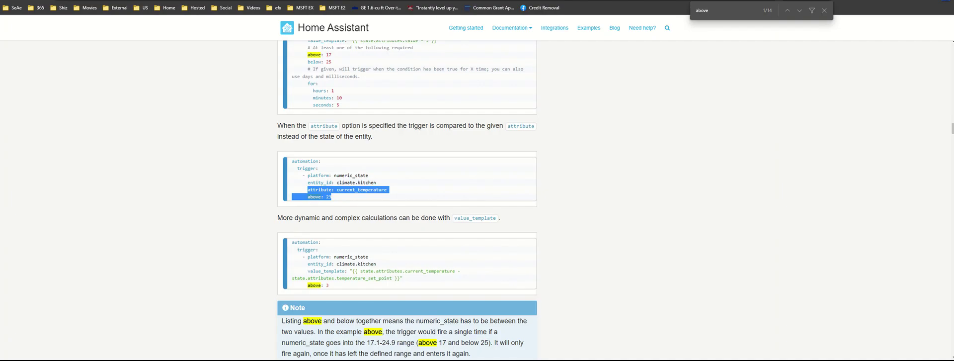
pyautogui.click(378, 0)
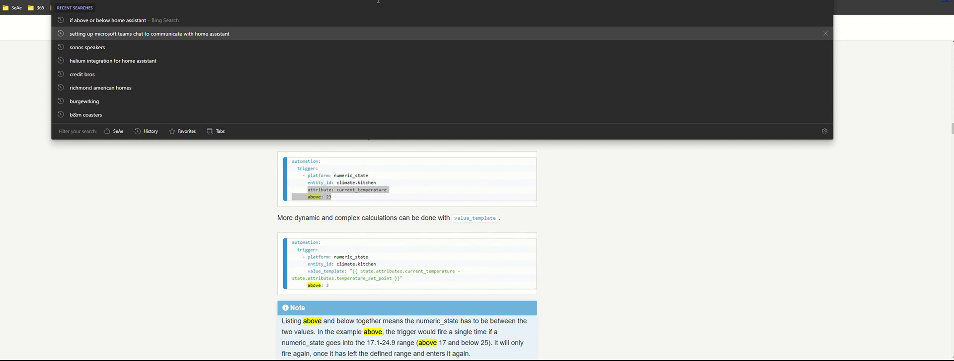
pyautogui.moveTo(428, 2)
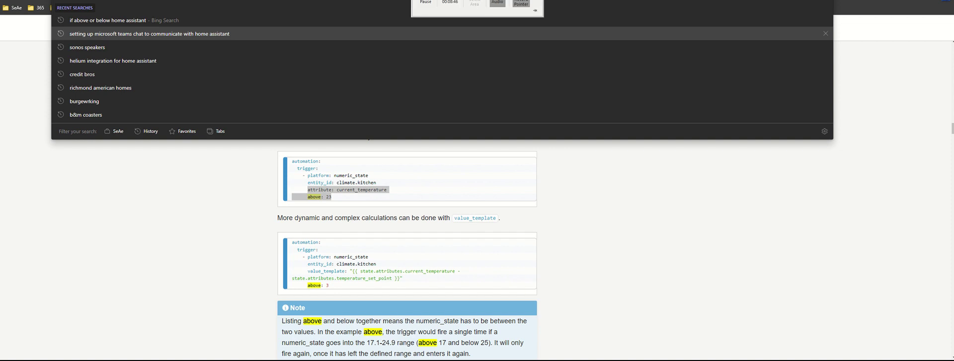
pyautogui.click(430, 2)
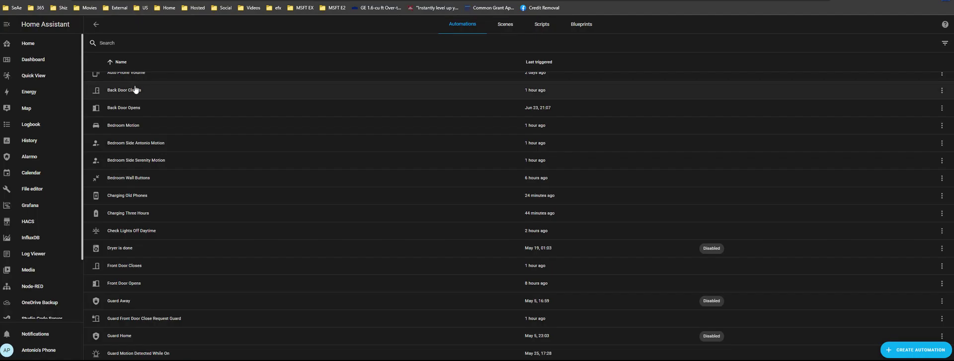
# - Reopen the Charging Old Phones automation and set the Above value of the moto g(7) supra's upper battery level trigger to 80
pyautogui.scroll(2, 166, 135)
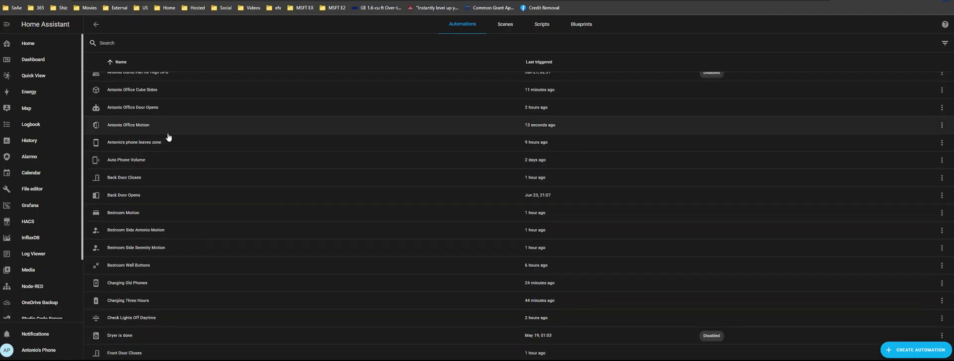
pyautogui.scroll(1, 169, 137)
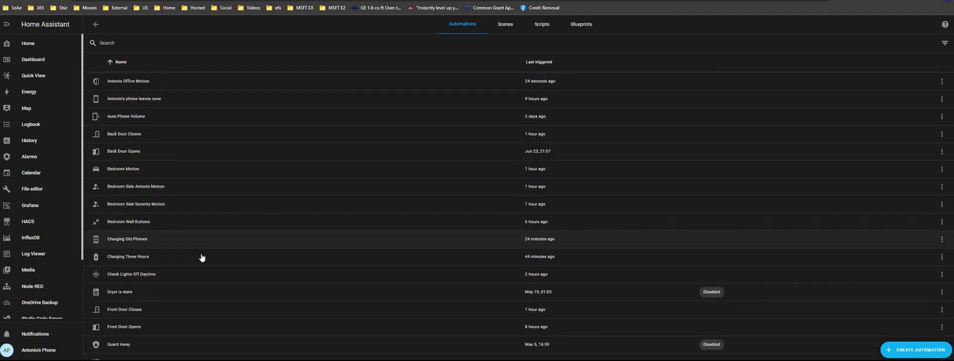
pyautogui.click(145, 242)
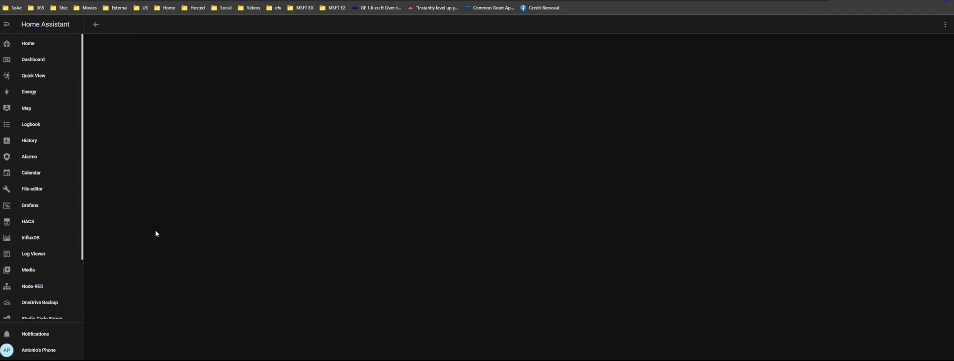
pyautogui.click(493, 133)
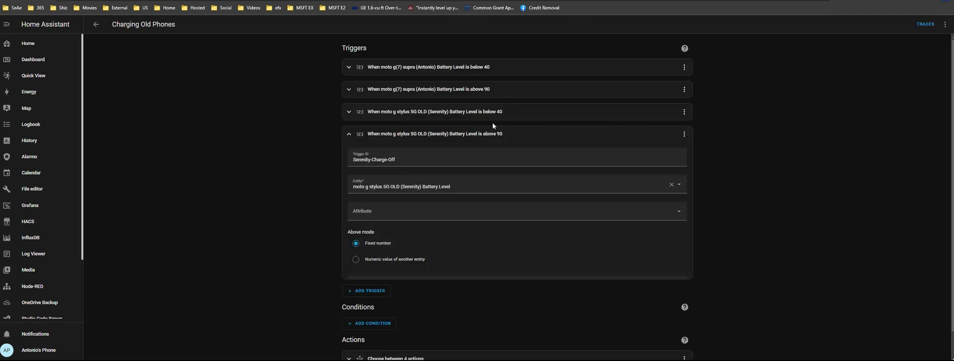
pyautogui.click(483, 93)
pyautogui.moveTo(374, 242); pyautogui.dragTo(312, 239)
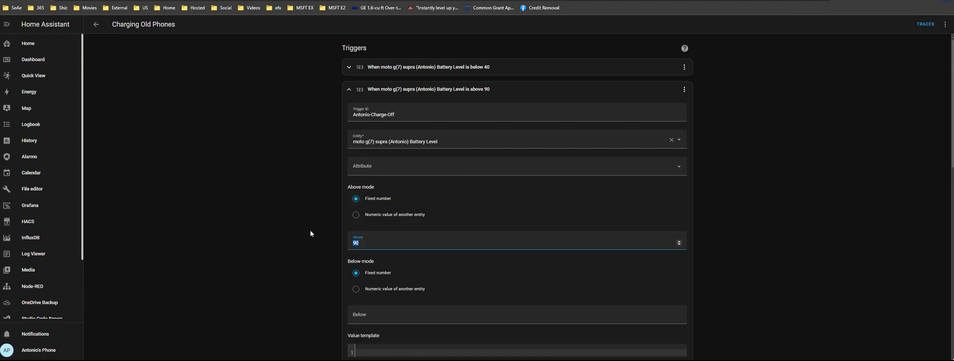
pyautogui.click(310, 227)
# - Set the Above value of the moto g stylus 5G OLD's upper battery level trigger to 80 and save the automation
pyautogui.scroll(-5, 313, 233)
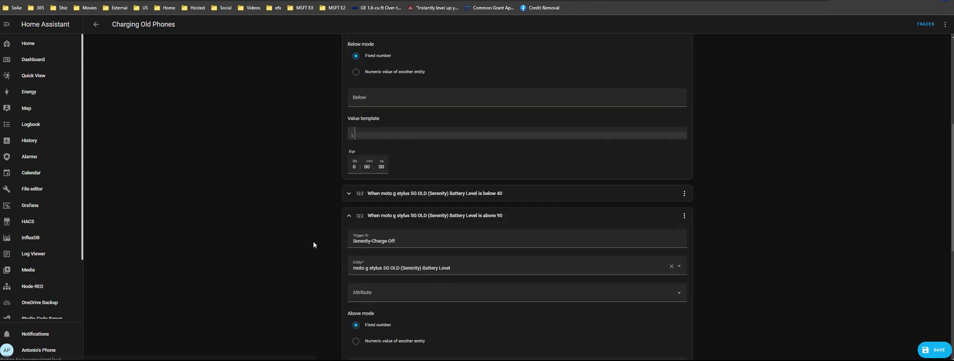
pyautogui.scroll(-2, 313, 241)
pyautogui.moveTo(374, 190); pyautogui.dragTo(293, 185)
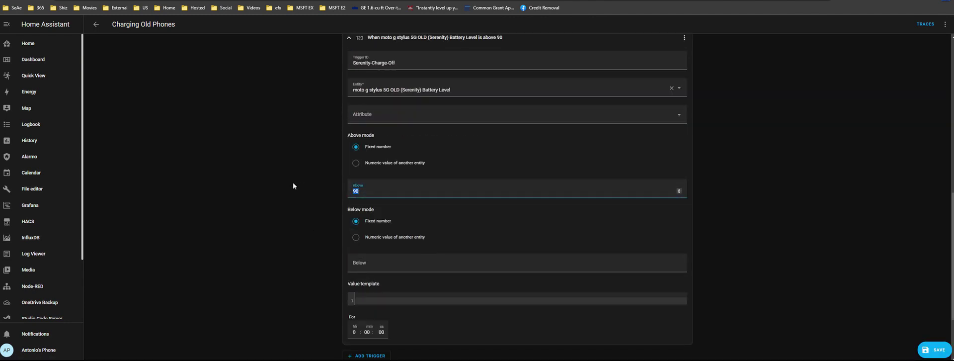
pyautogui.write('80')
pyautogui.click(863, 321)
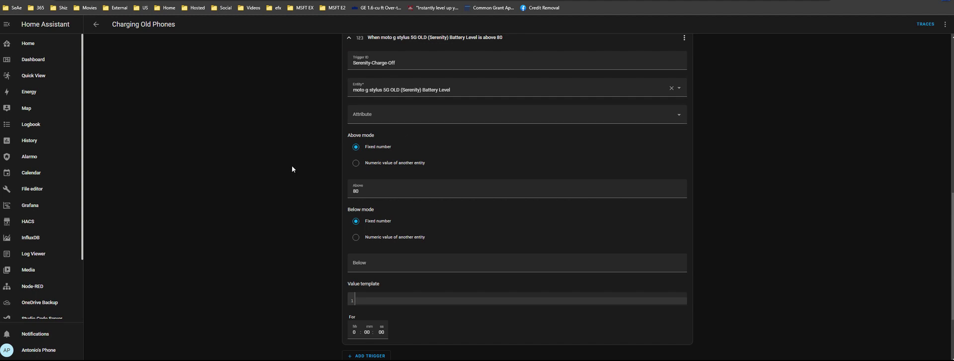
# - Check the Above values of both phones' upper battery level triggers and collapse the two triggers
pyautogui.scroll(-8, 292, 163)
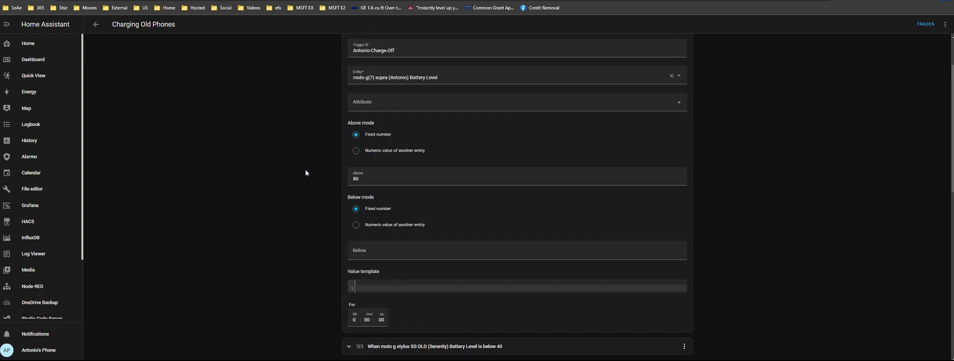
pyautogui.scroll(1, 864, 144)
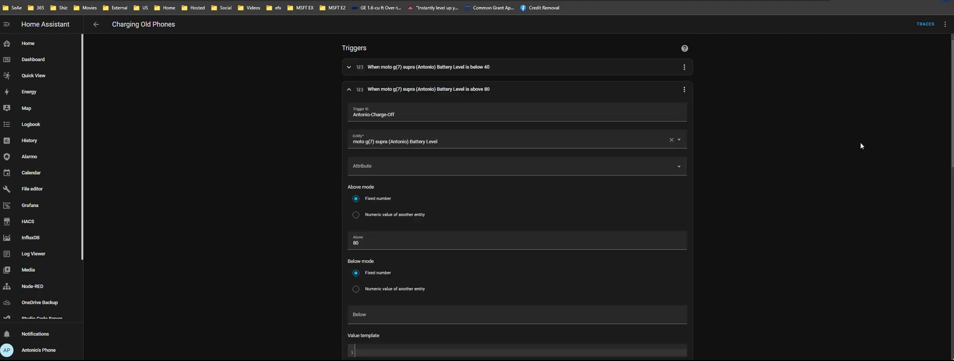
pyautogui.click(348, 90)
pyautogui.click(347, 134)
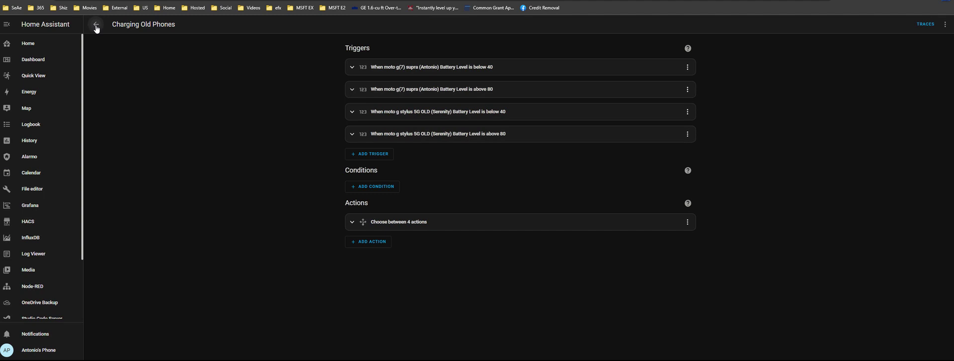
# - Return to the automations list and open the Charging Three Hours automation to review its triggers and actions
pyautogui.click(95, 24)
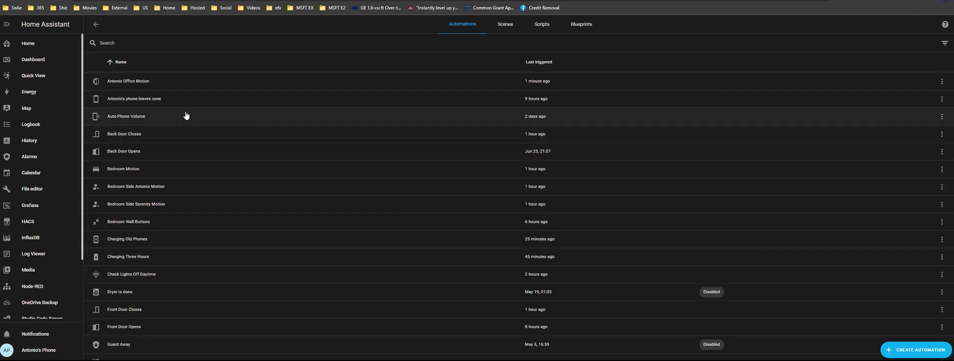
pyautogui.scroll(-1, 187, 119)
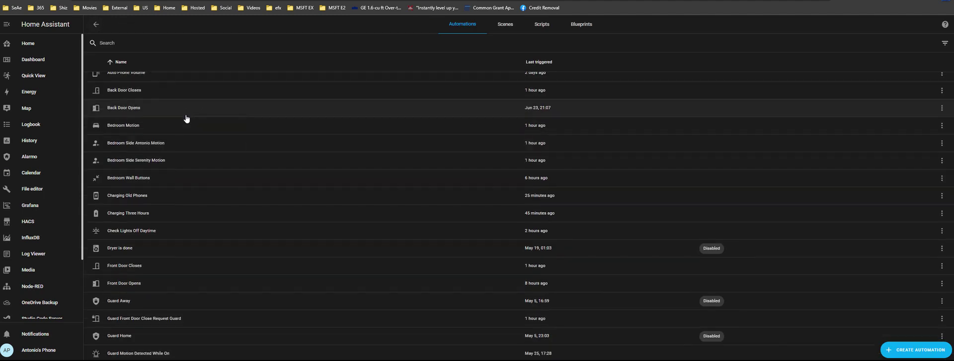
pyautogui.click(147, 217)
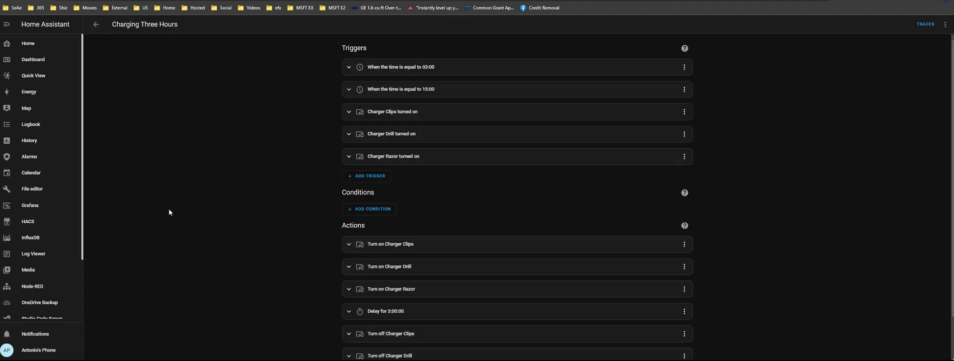
pyautogui.scroll(-1, 169, 210)
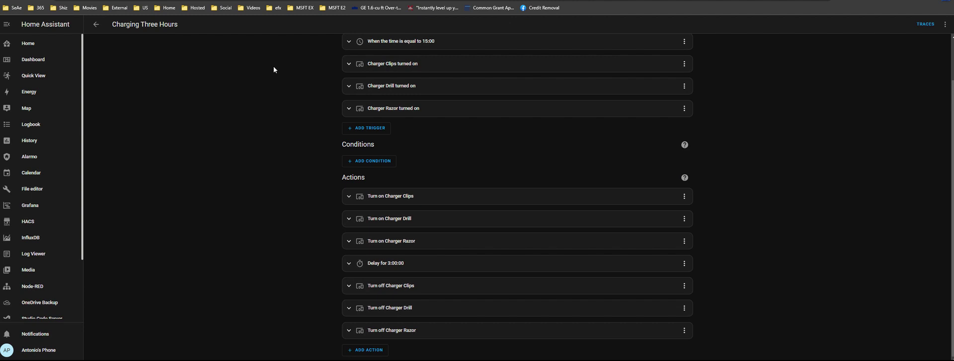
# - Switch to the Walmart page of the Hyper Tough 20V cordless drill and view the photo with its battery and charger
pyautogui.click(566, 1)
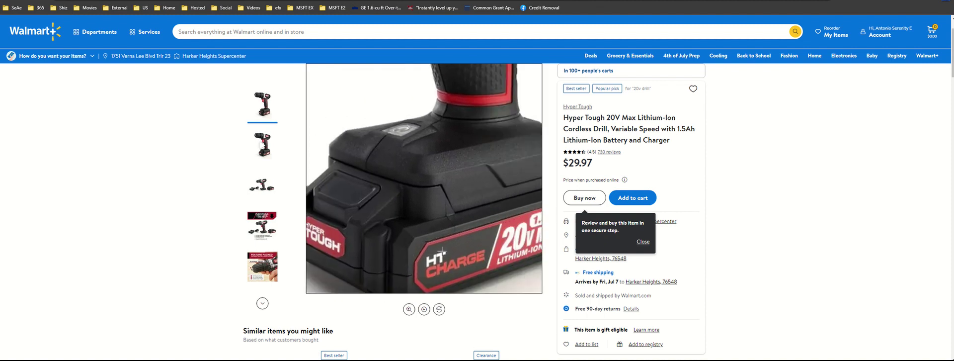
pyautogui.click(261, 185)
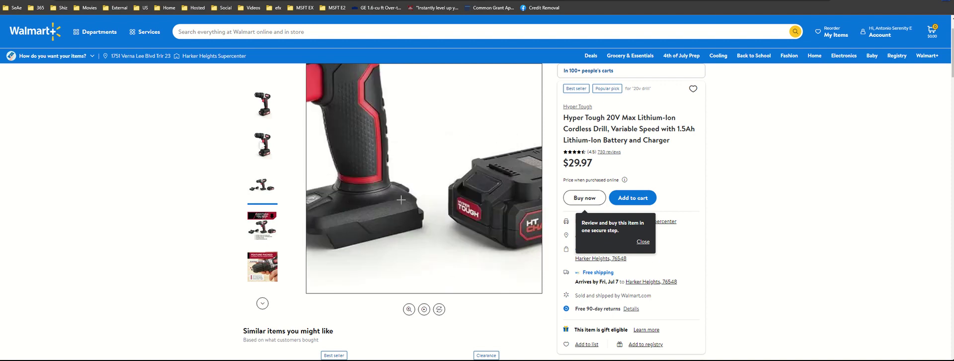
pyautogui.click(262, 240)
pyautogui.click(262, 186)
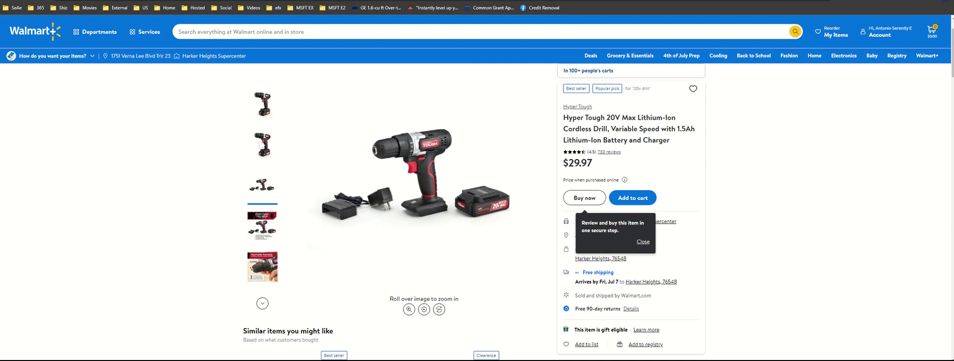
# - Switch back to Home Assistant's Charging Three Hours automation and expand its delay action to examine the duration
pyautogui.click(437, 0)
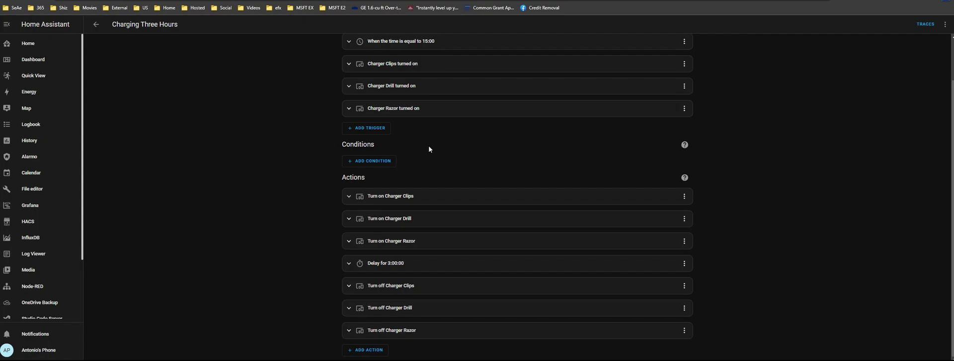
pyautogui.scroll(1, 429, 147)
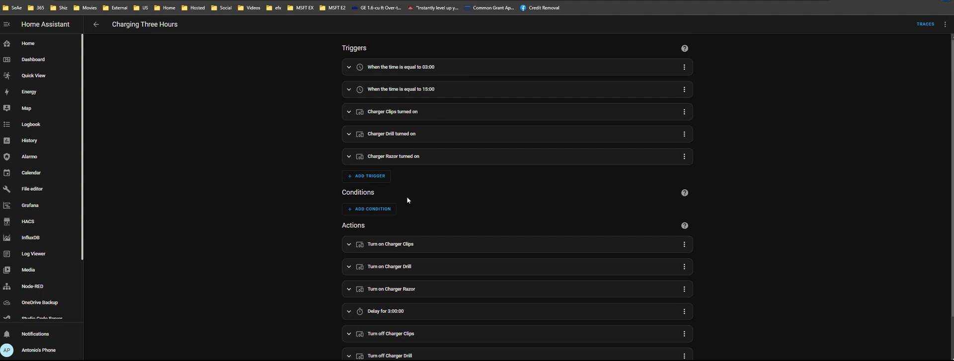
pyautogui.scroll(-1, 407, 214)
pyautogui.click(406, 265)
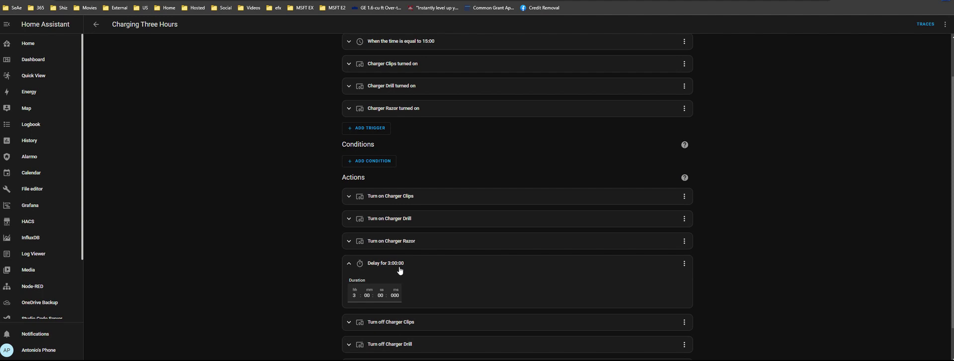
# - Review the Charging Three Hours automation's time and charger triggers and its turn-off actions, and check the Charger Clips trigger's details
pyautogui.scroll(-1, 385, 313)
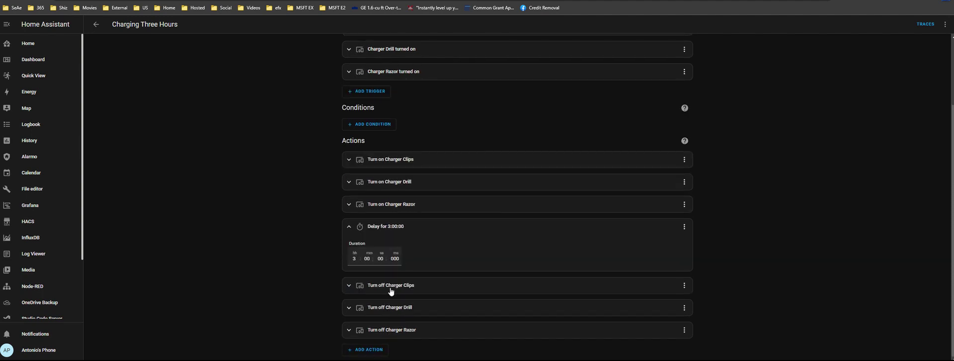
pyautogui.scroll(2, 277, 191)
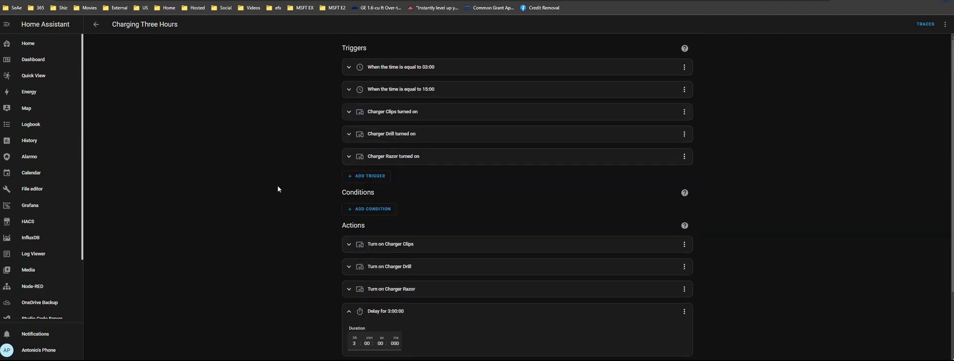
pyautogui.click(438, 90)
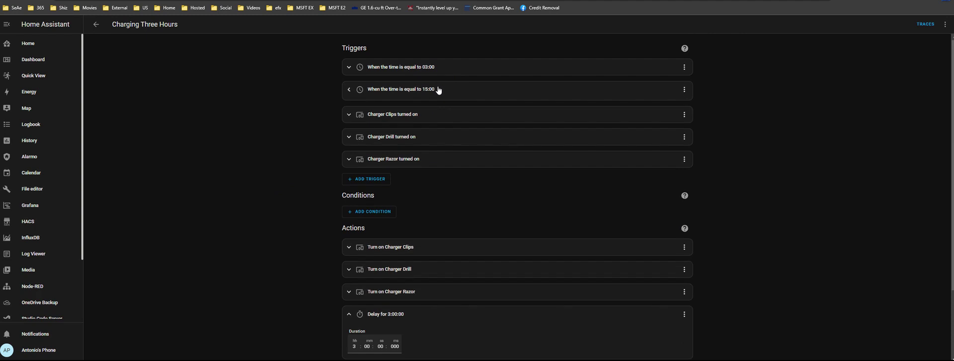
pyautogui.click(438, 89)
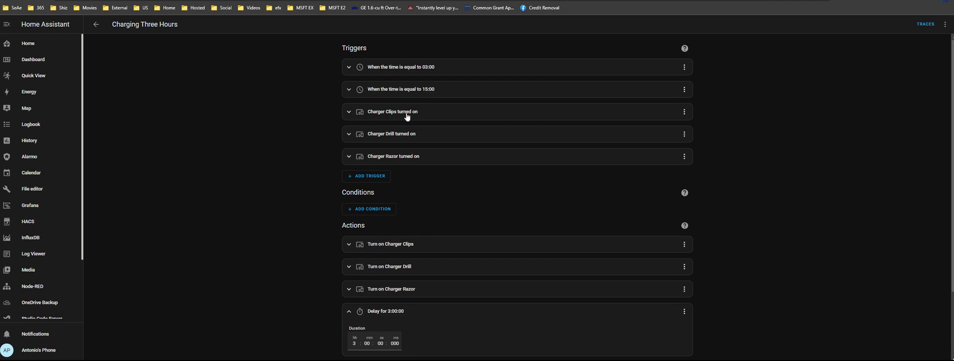
pyautogui.scroll(-2, 423, 204)
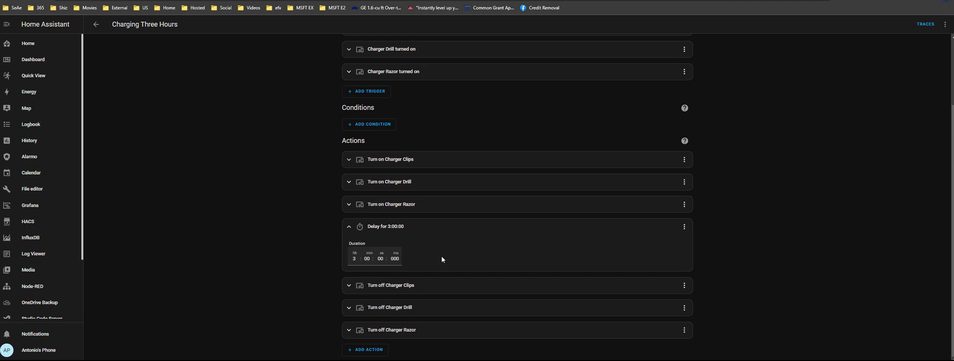
pyautogui.scroll(2, 441, 258)
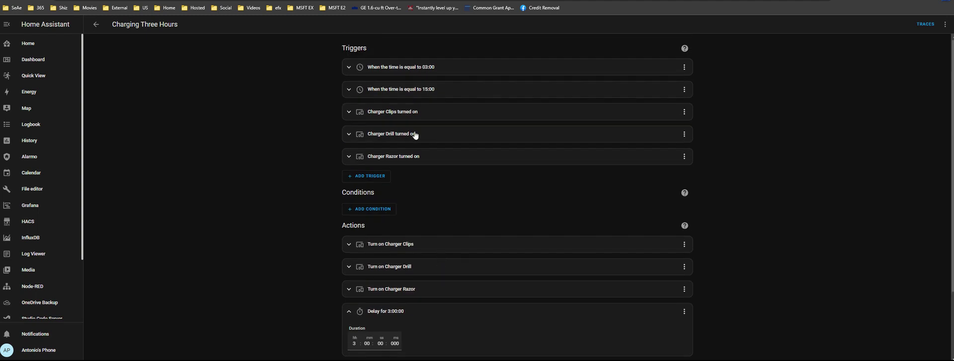
pyautogui.click(408, 114)
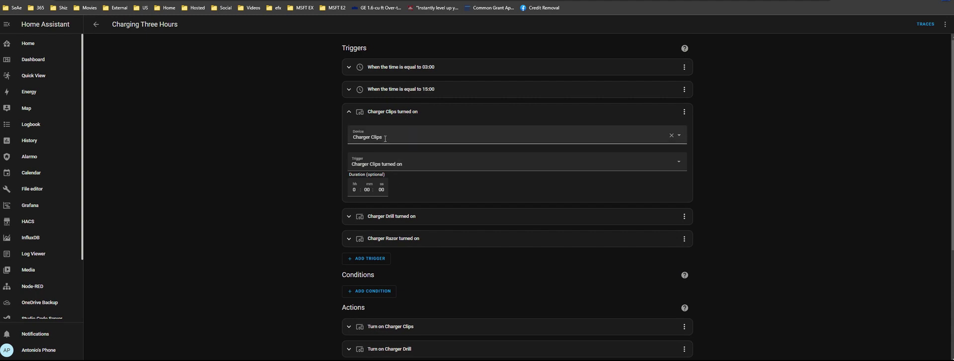
pyautogui.scroll(-3, 400, 152)
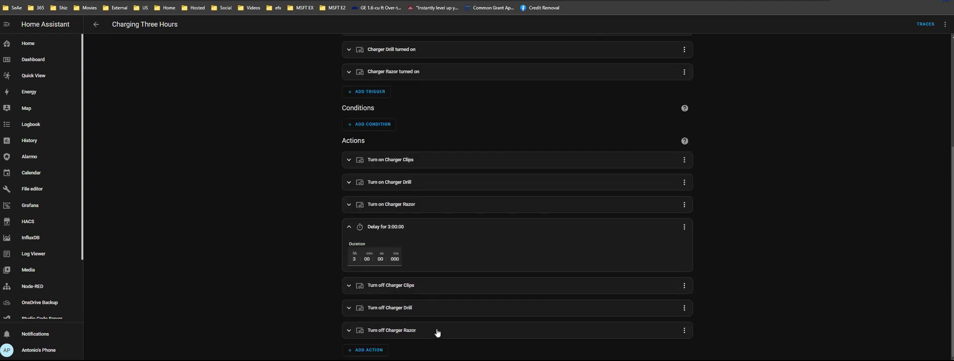
# - Set the hours of the automation's delay action to 2
pyautogui.click(355, 258)
pyautogui.write('2')
pyautogui.click(285, 241)
pyautogui.scroll(4, 276, 125)
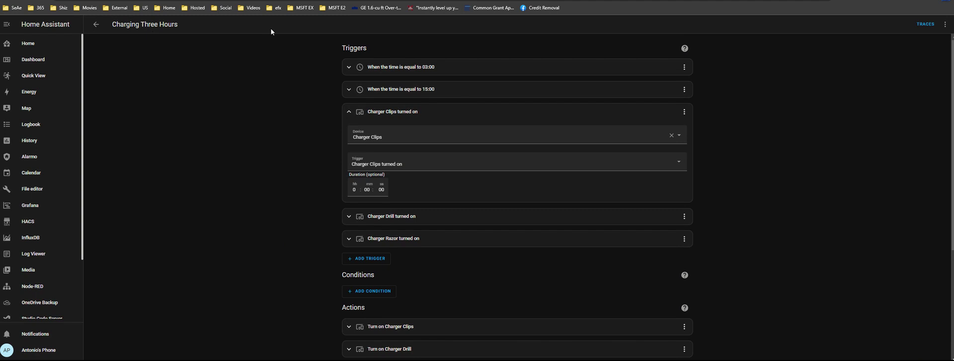
# - Rename the automation to Charging Battery Power Devices, copying the new name for reuse, and save the automation
pyautogui.click(945, 23)
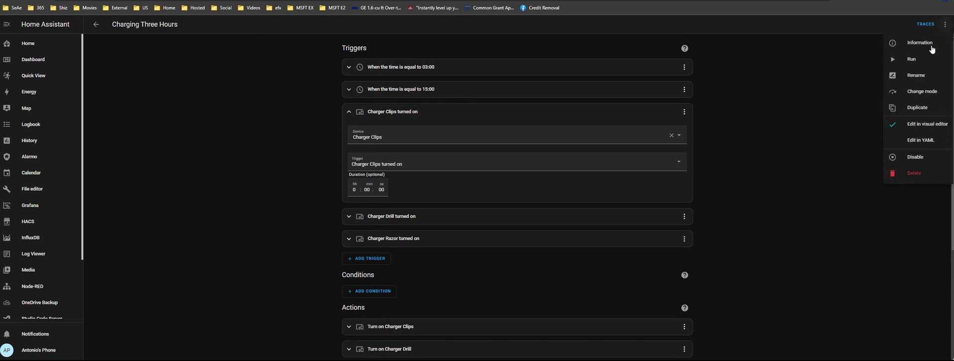
pyautogui.click(928, 83)
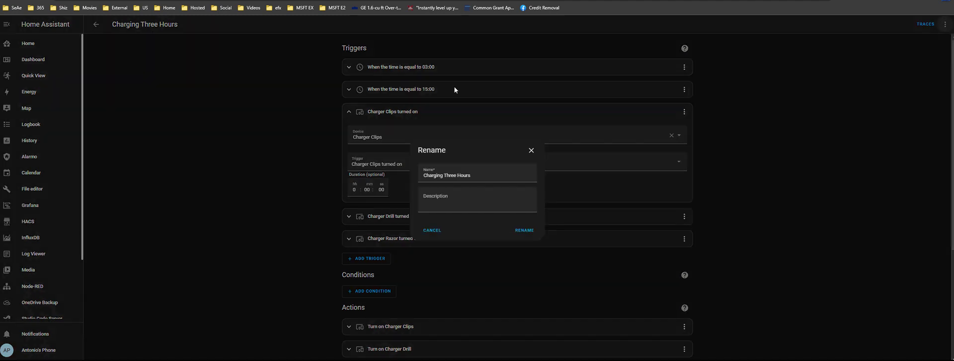
pyautogui.doubleClick(450, 177)
pyautogui.press('Delete')
pyautogui.press('Delete')
pyautogui.press('Delete')
pyautogui.press('Delete')
pyautogui.press('Delete')
pyautogui.write('Battery Power Dec')
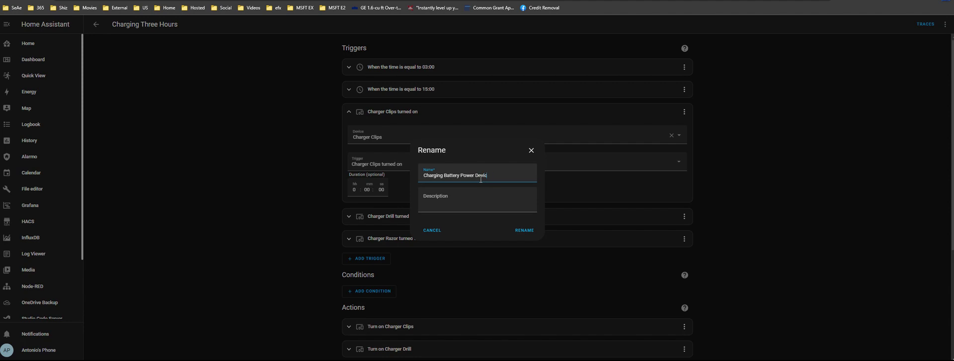
pyautogui.hotkey('ctrl', 'a')
pyautogui.hotkey('ctrl', 'c')
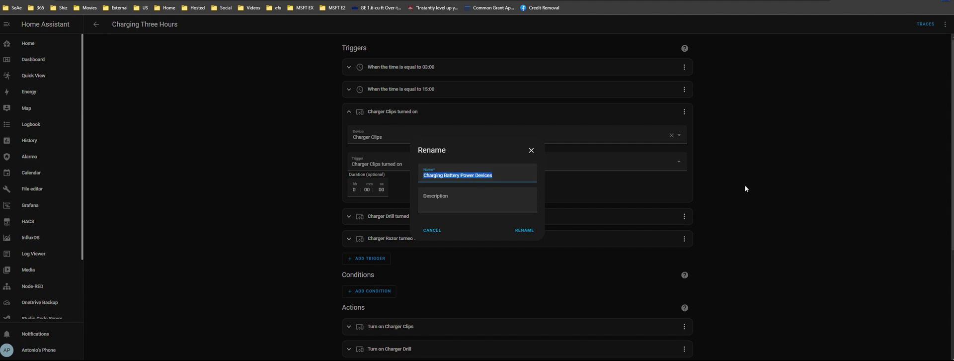
pyautogui.click(523, 230)
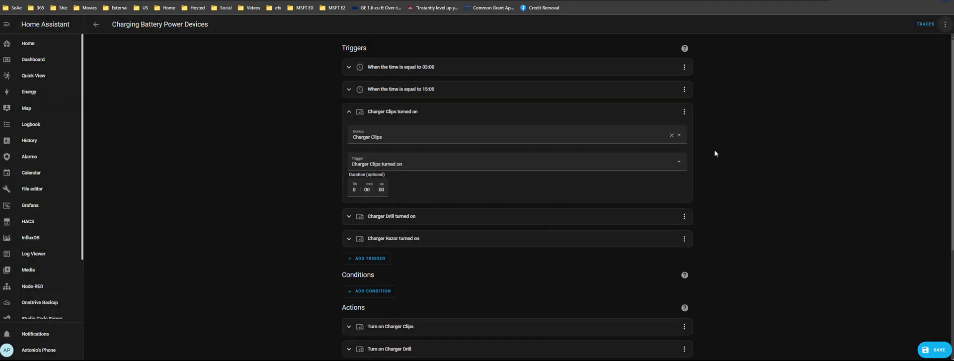
pyautogui.click(944, 352)
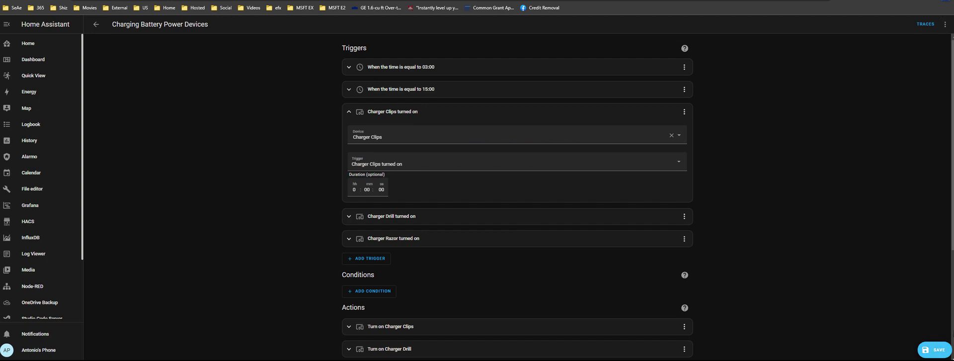
# - Change the name in the automation's entity settings to Charging Battery Power Devices as well, keeping the entity ID, and update the settings
pyautogui.click(946, 24)
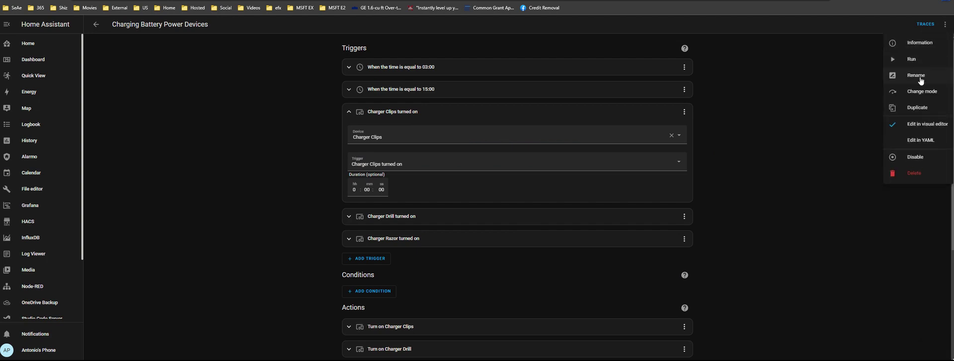
pyautogui.click(927, 48)
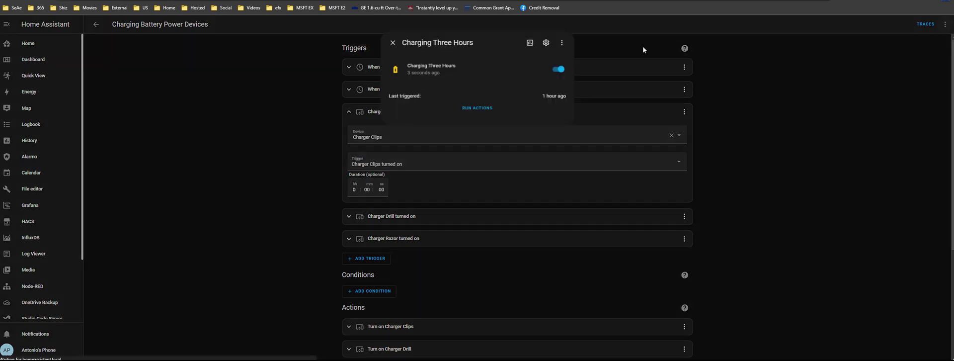
pyautogui.click(546, 43)
pyautogui.hotkey('ctrl', 'a')
pyautogui.hotkey('ctrl', 'v')
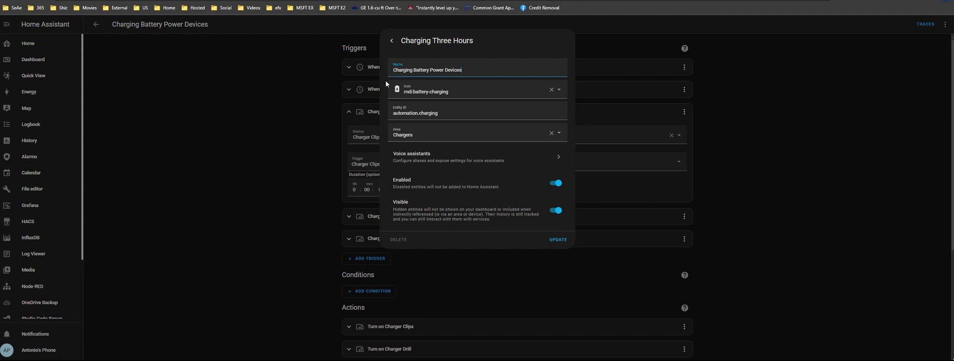
pyautogui.click(449, 113)
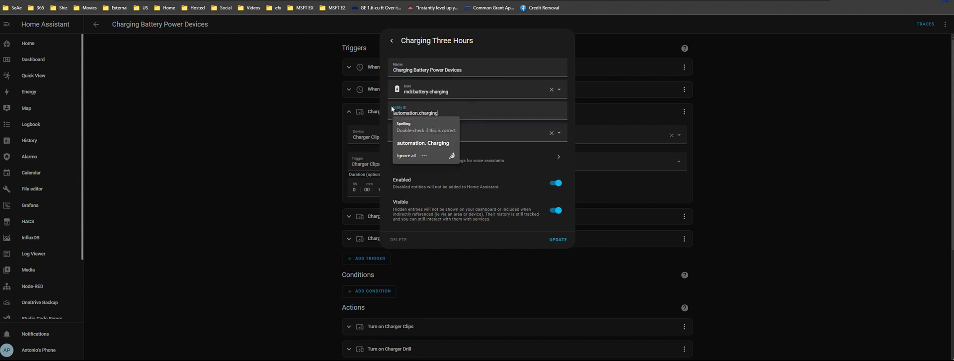
pyautogui.click(489, 160)
pyautogui.click(392, 41)
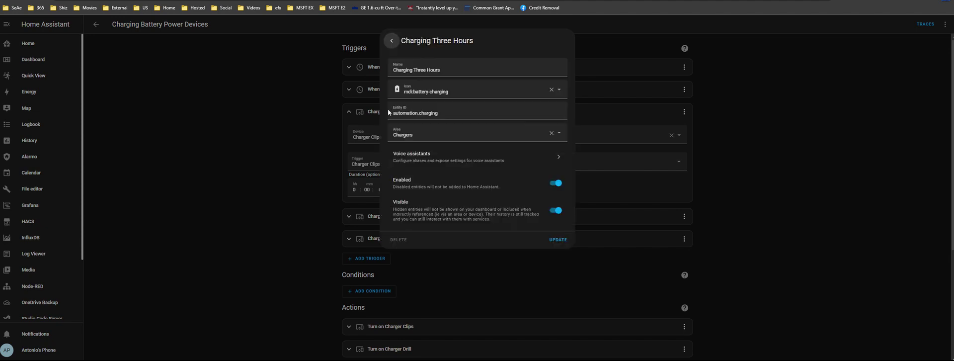
pyautogui.tripleClick(446, 67)
pyautogui.hotkey('ctrl', 'v')
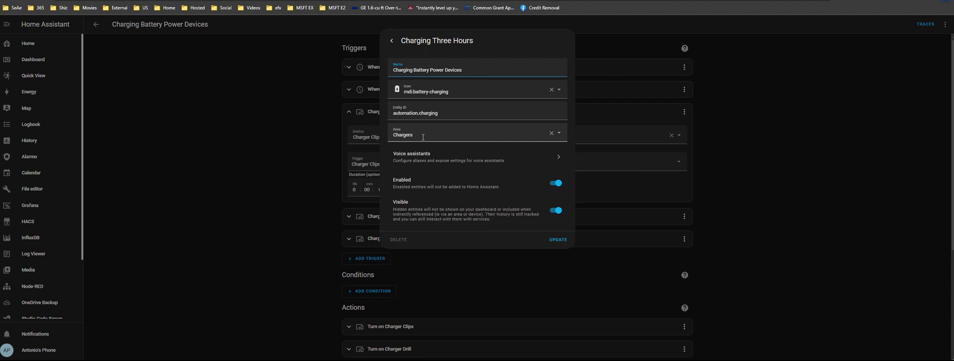
pyautogui.click(556, 241)
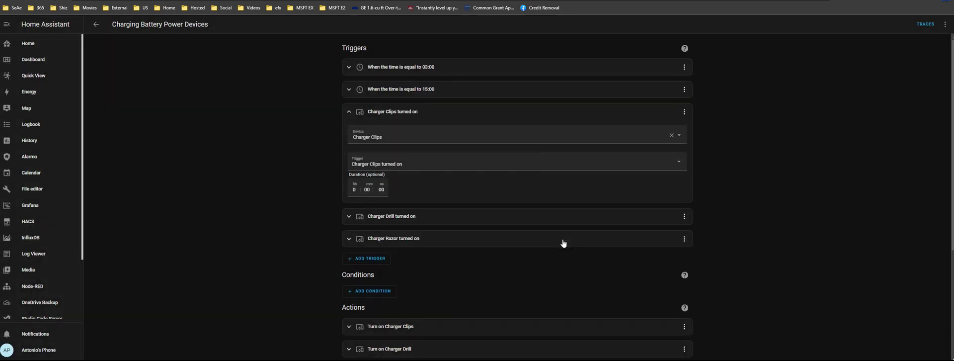
# - Return to the automations list and reopen Charging Battery Power Devices to check its time triggers and delay
pyautogui.click(95, 25)
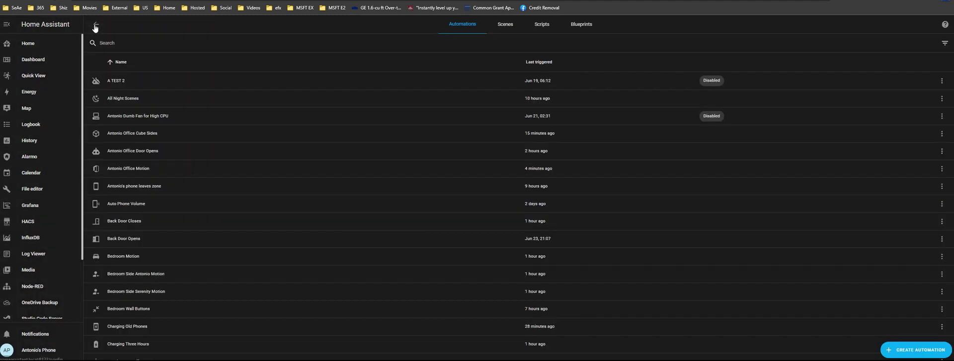
pyautogui.scroll(3, 198, 94)
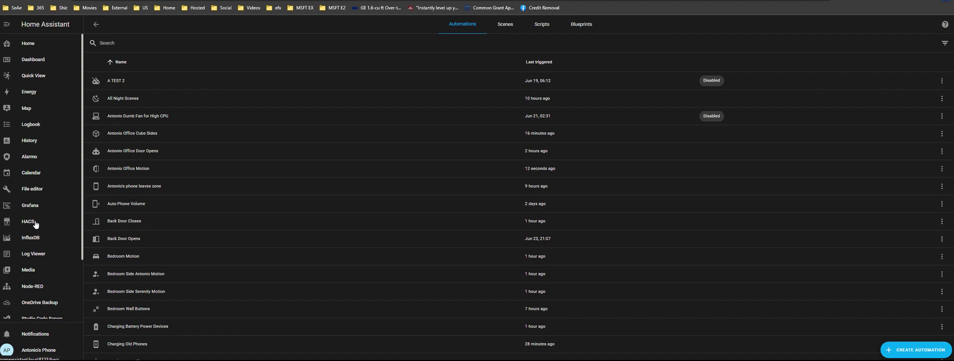
pyautogui.scroll(-2, 189, 208)
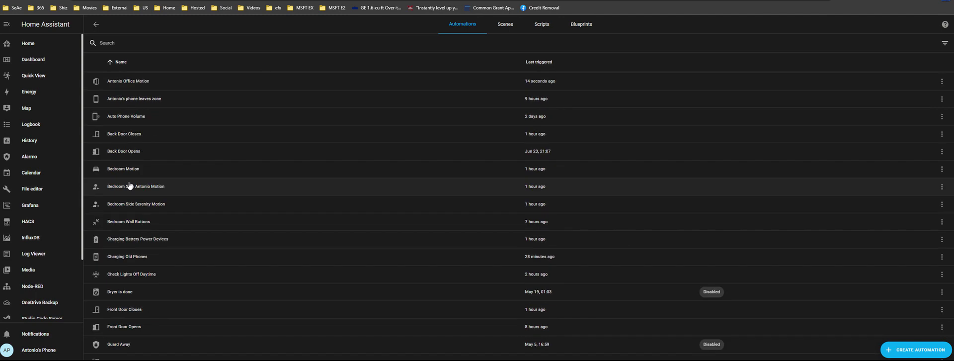
pyautogui.click(144, 241)
pyautogui.click(421, 71)
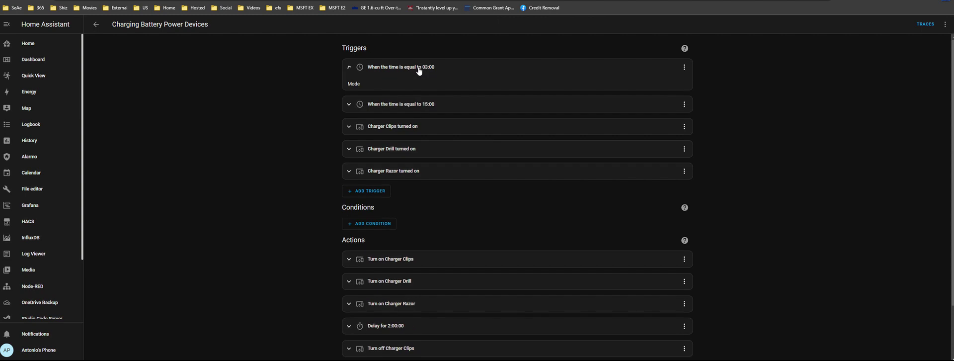
pyautogui.click(410, 68)
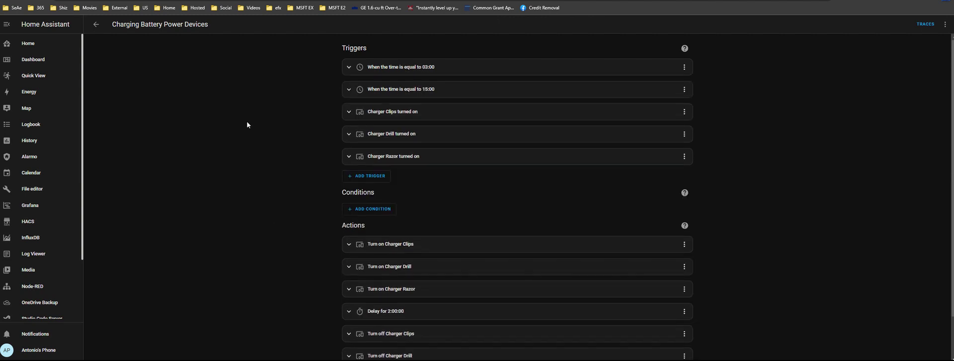
# - Go back to the automations list, open Charging Old Phones and examine the moto g stylus 5G's upper battery level trigger
pyautogui.click(96, 24)
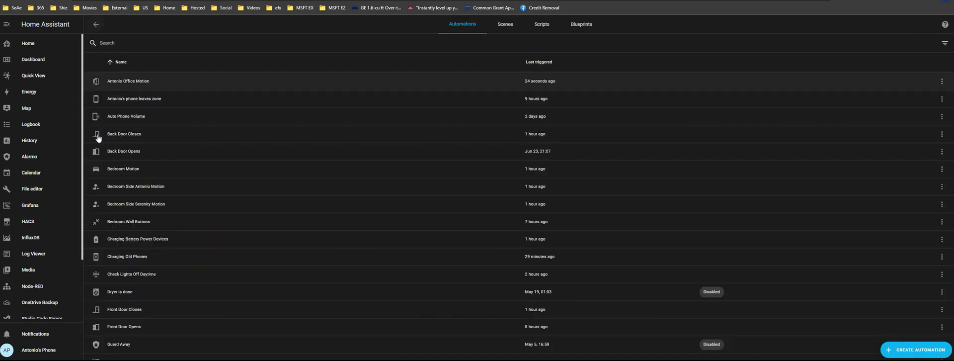
pyautogui.scroll(-2, 149, 209)
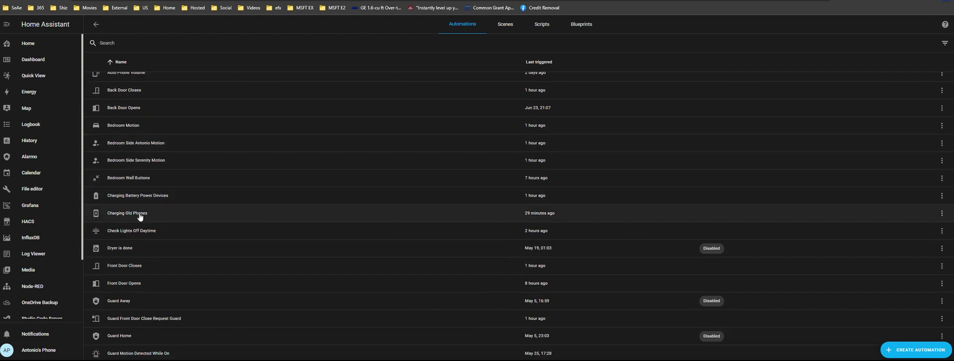
pyautogui.click(148, 214)
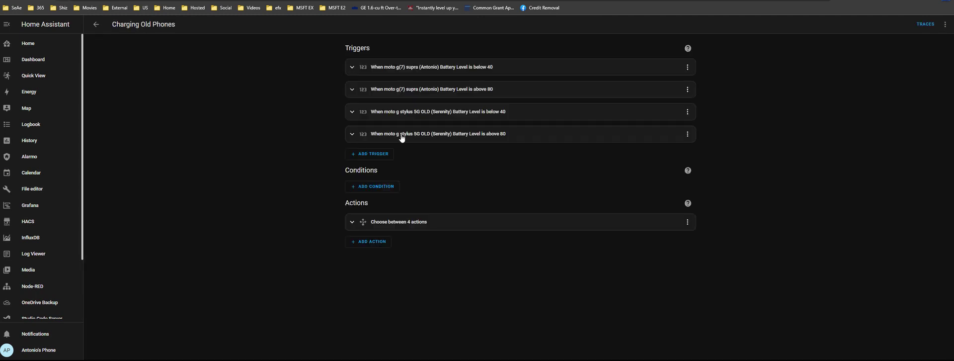
pyautogui.click(440, 137)
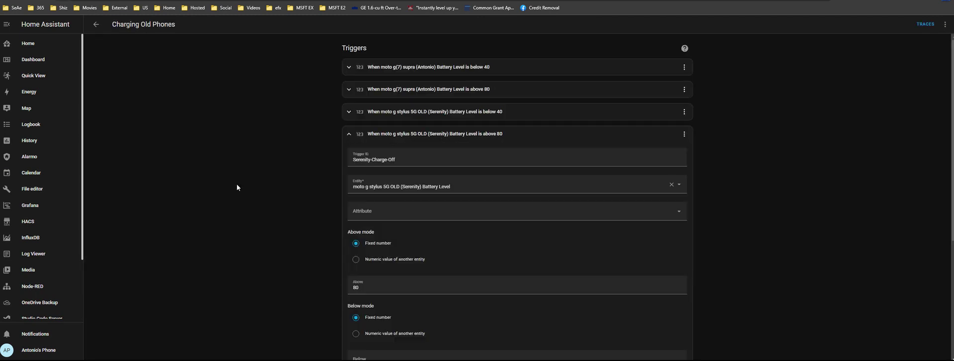
pyautogui.scroll(-1, 375, 147)
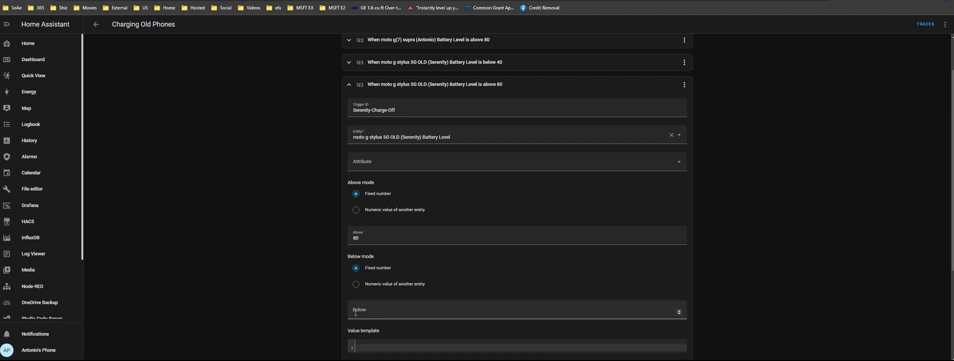
pyautogui.scroll(1, 284, 283)
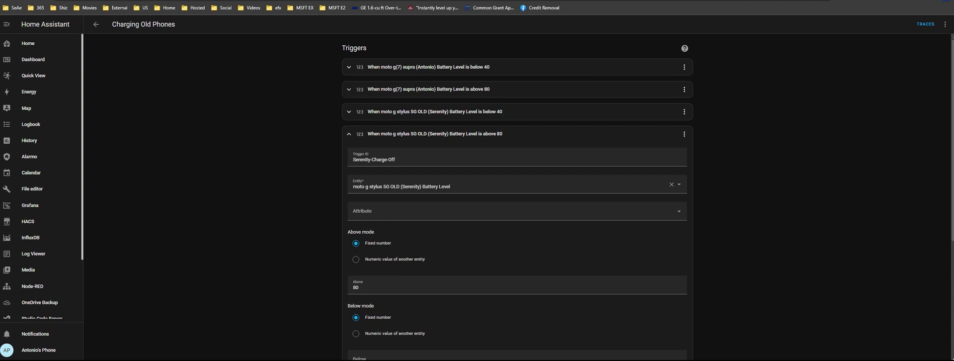
# - Collapse the expanded battery level trigger and show the Charging Old Phones automation as YAML
pyautogui.moveTo(487, 0)
pyautogui.click(348, 134)
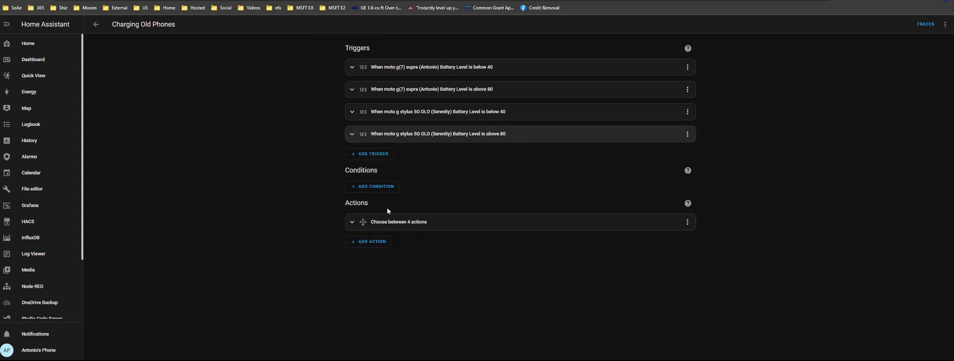
pyautogui.click(941, 27)
pyautogui.click(926, 143)
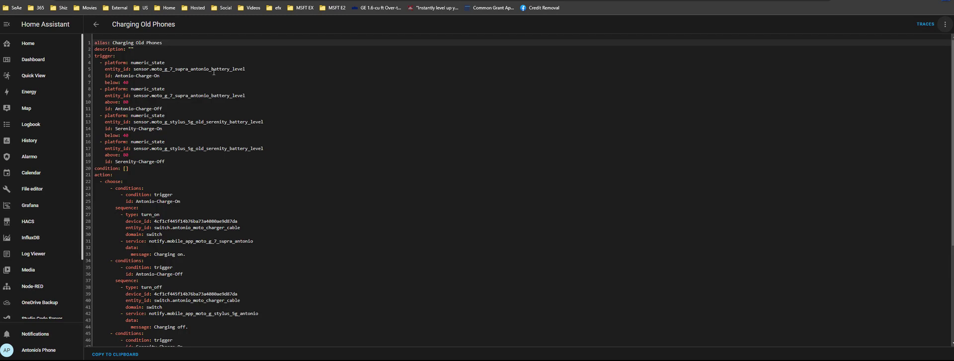
# - Review the full YAML of the Charging Old Phones automation, then return to the start of the automations list
pyautogui.scroll(-3, 205, 121)
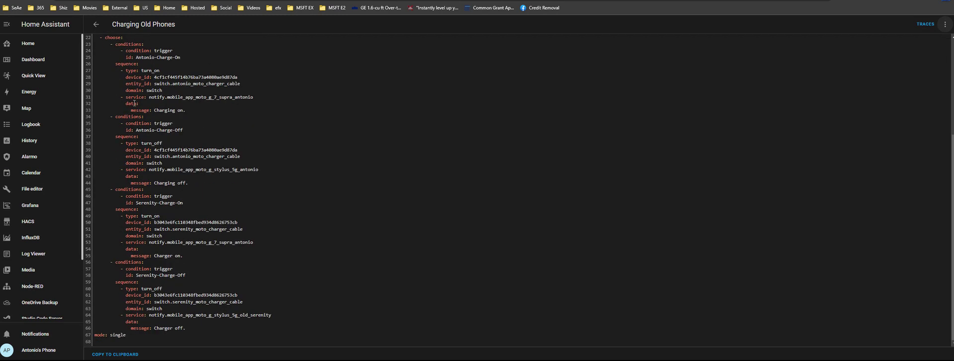
pyautogui.scroll(3, 205, 333)
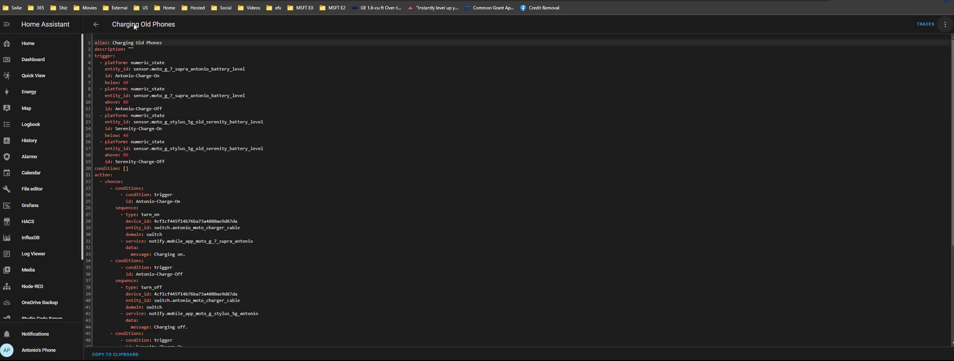
pyautogui.click(95, 28)
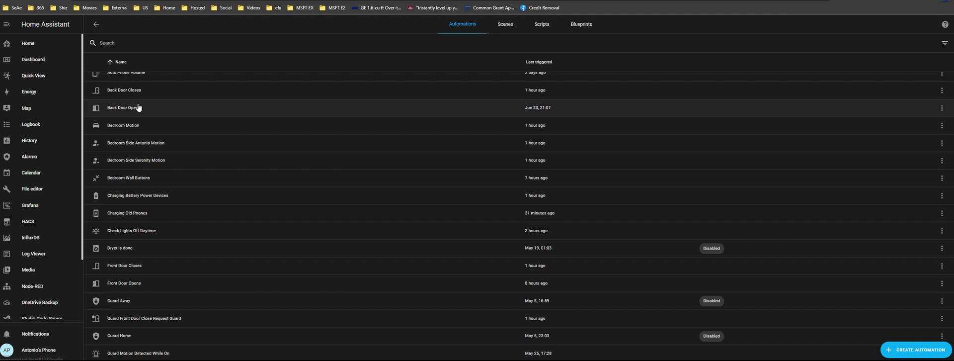
pyautogui.scroll(2, 182, 118)
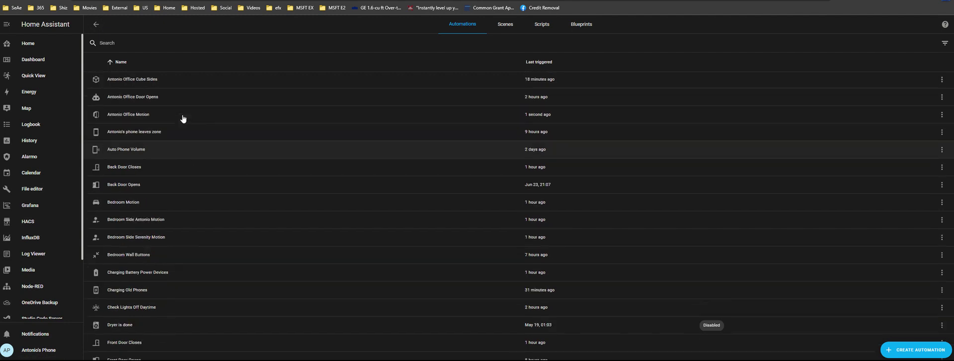
pyautogui.scroll(2, 182, 118)
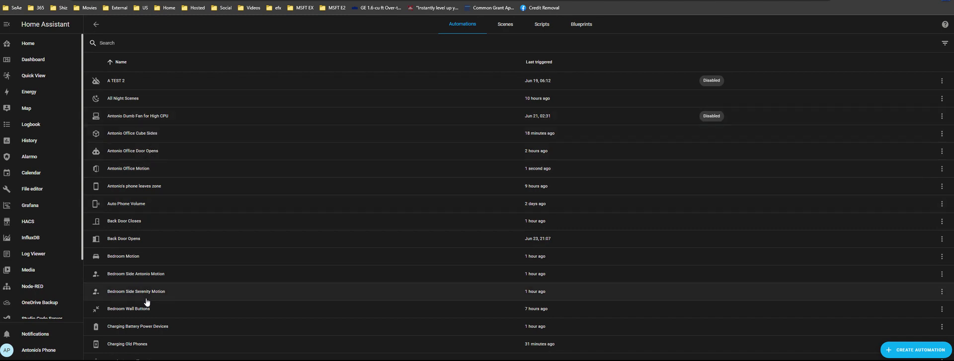
# - Reopen Charging Old Phones and examine the settings of the moto g stylus 5G's lower battery level trigger
pyautogui.click(151, 347)
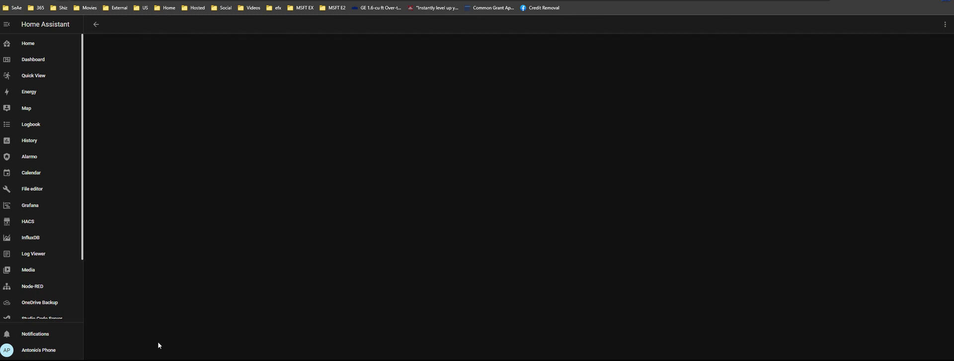
pyautogui.click(442, 113)
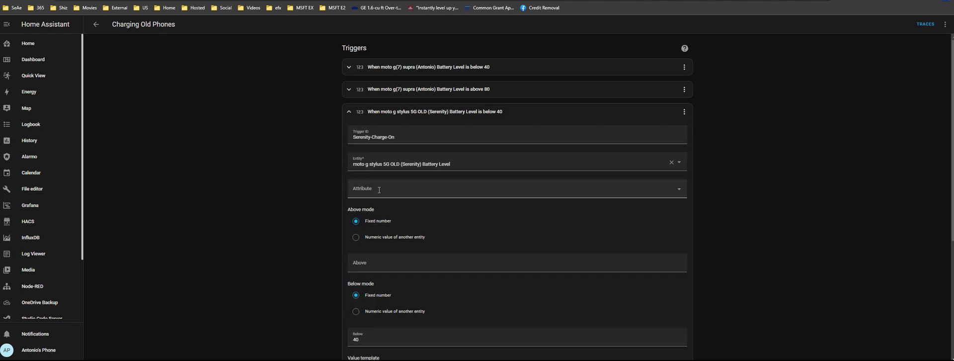
pyautogui.scroll(-4, 401, 221)
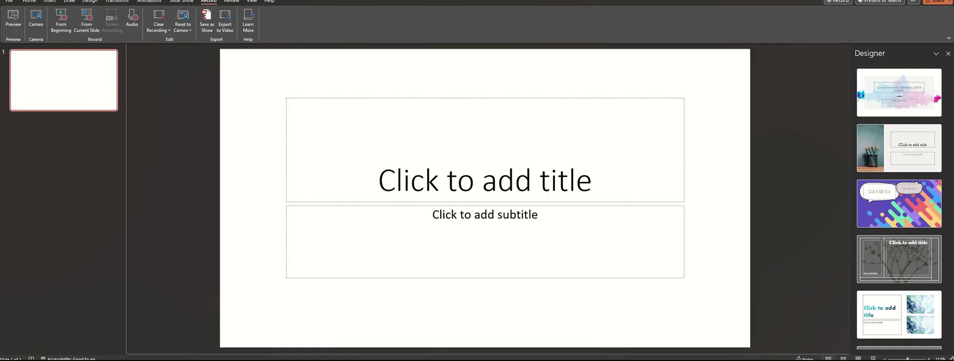
pyautogui.moveTo(477, 1)
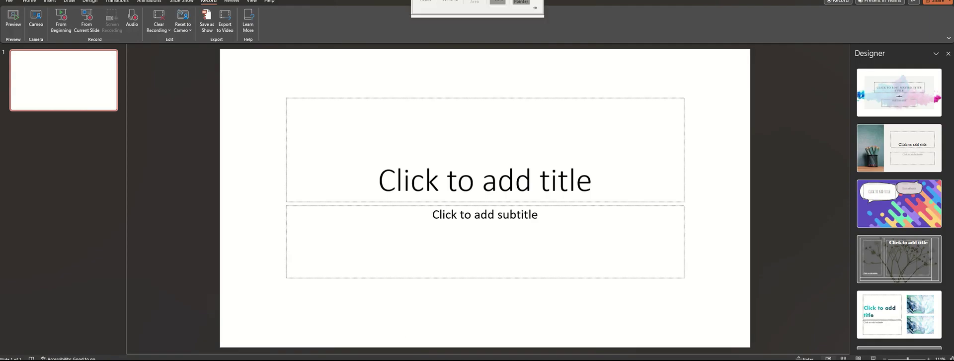